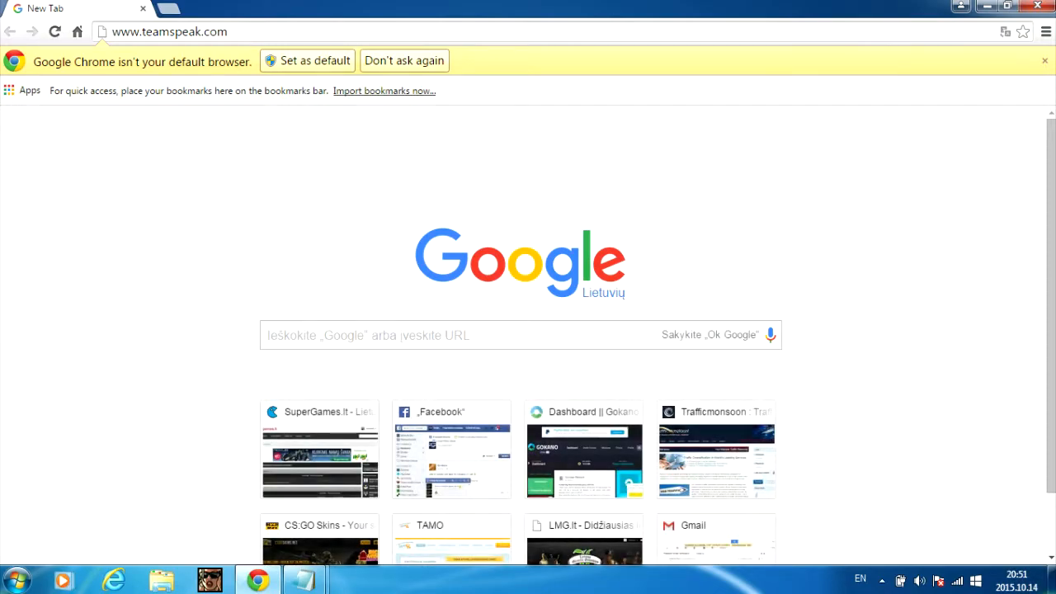
- Go to teamspeak.com and show the Server downloads with the Windows 32-bit and 64-bit packages
{"action": "key", "text": "Return"}
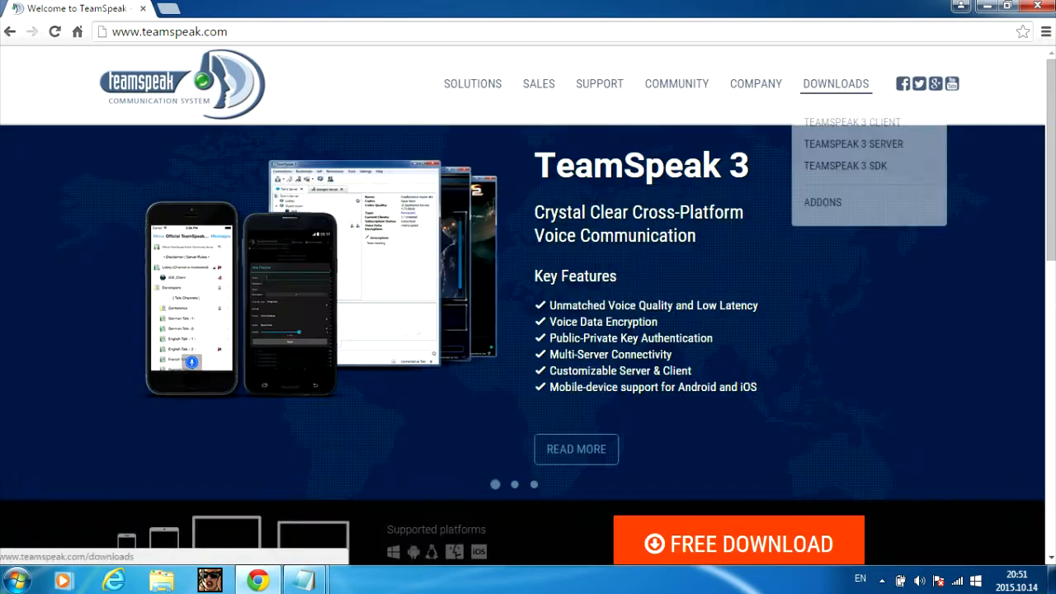
{"action": "left_click", "coordinate": [836, 83]}
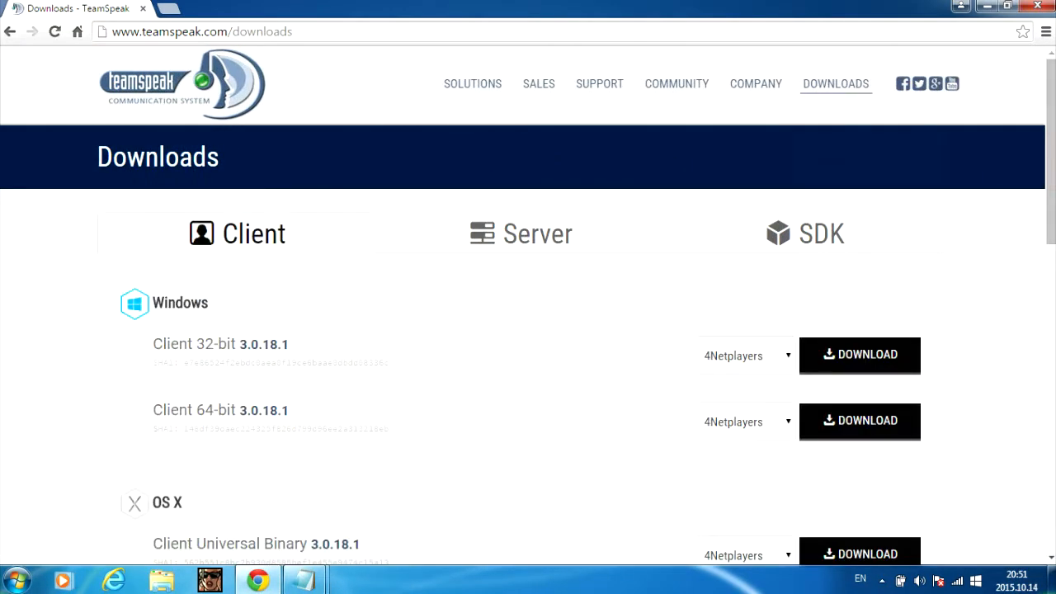
{"action": "left_click", "coordinate": [522, 233]}
{"action": "scroll", "coordinate": [523, 305], "scroll_direction": "down", "scroll_amount": 1}
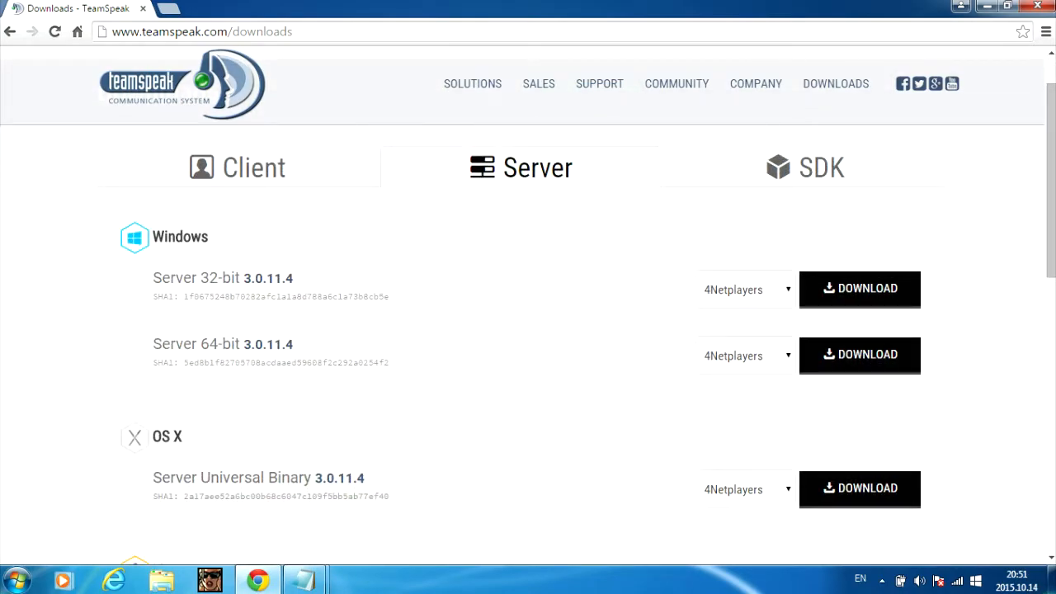
{"action": "left_click", "coordinate": [306, 579]}
- Read the maximized Notepad note on choosing the 32-bit or 64-bit server, then close it
{"action": "left_click", "coordinate": [387, 502]}
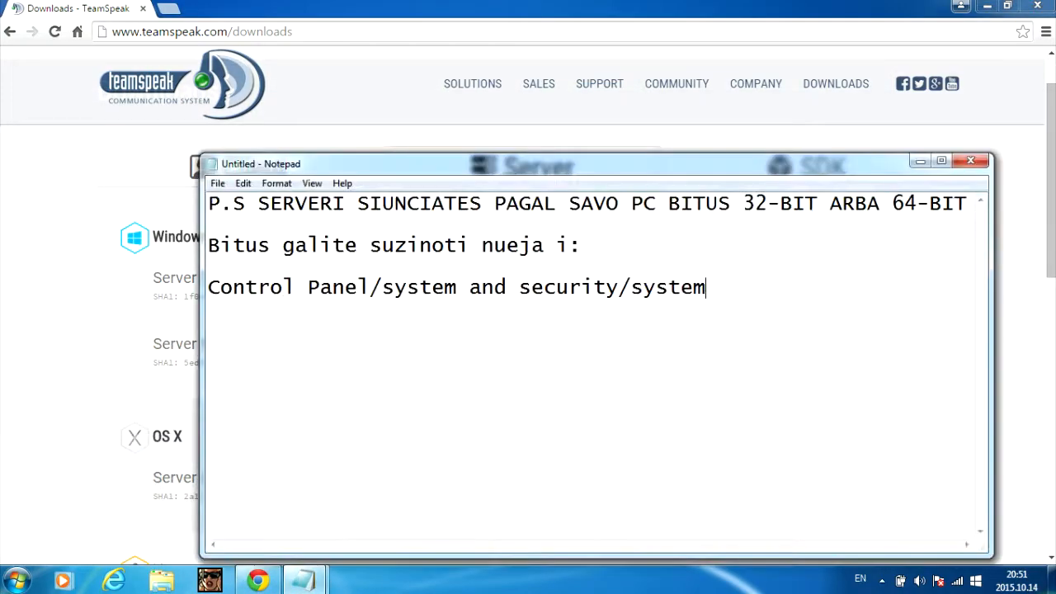
{"action": "double_click", "coordinate": [544, 163]}
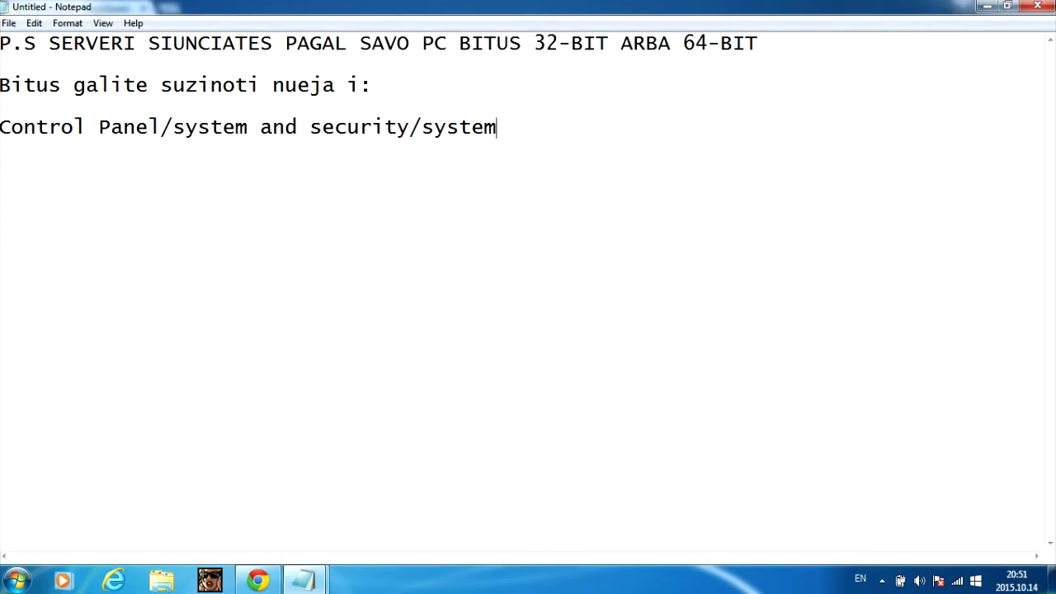
{"action": "left_click_drag", "start_coordinate": [273, 127], "coordinate": [37, 43]}
{"action": "left_click", "coordinate": [498, 127]}
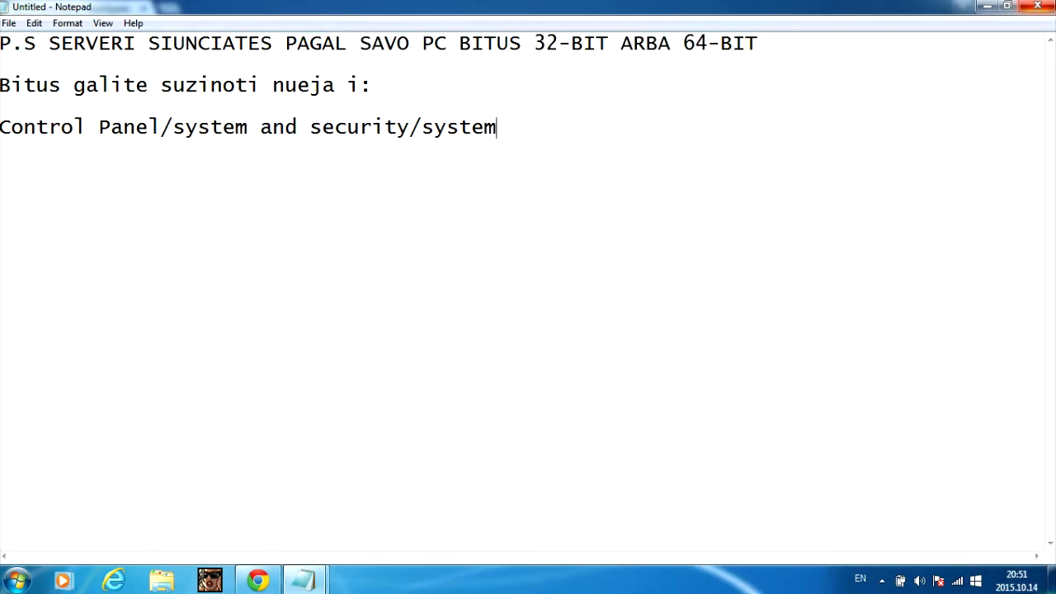
{"action": "left_click", "coordinate": [1037, 6]}
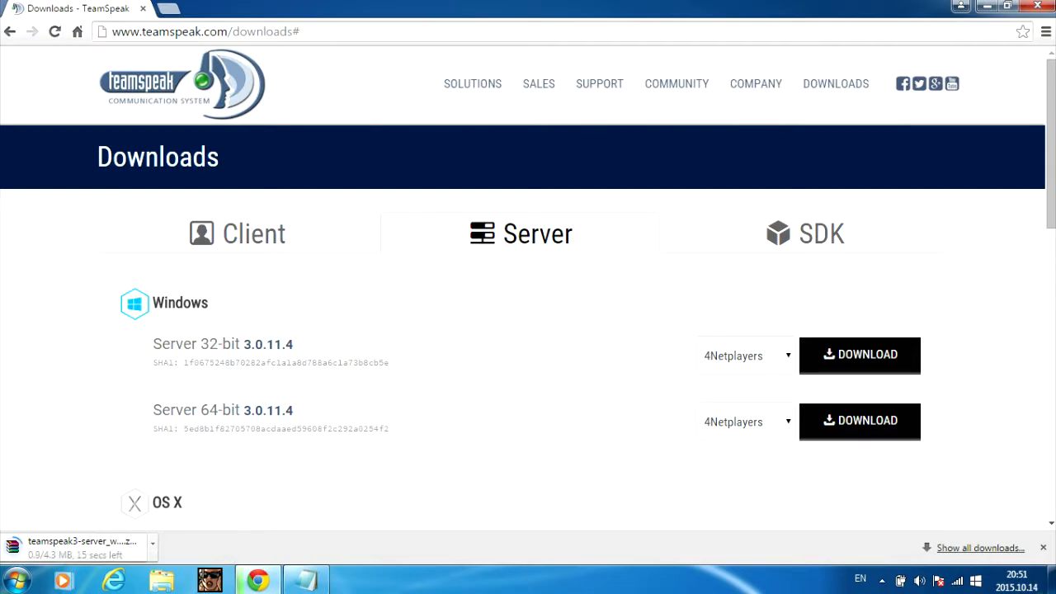
- Drag the downloaded TeamSpeak server zip onto the desktop, then return Chrome to full screen with a new tab
{"action": "left_click", "coordinate": [1007, 6]}
{"action": "left_click_drag", "start_coordinate": [541, 8], "coordinate": [355, 10]}
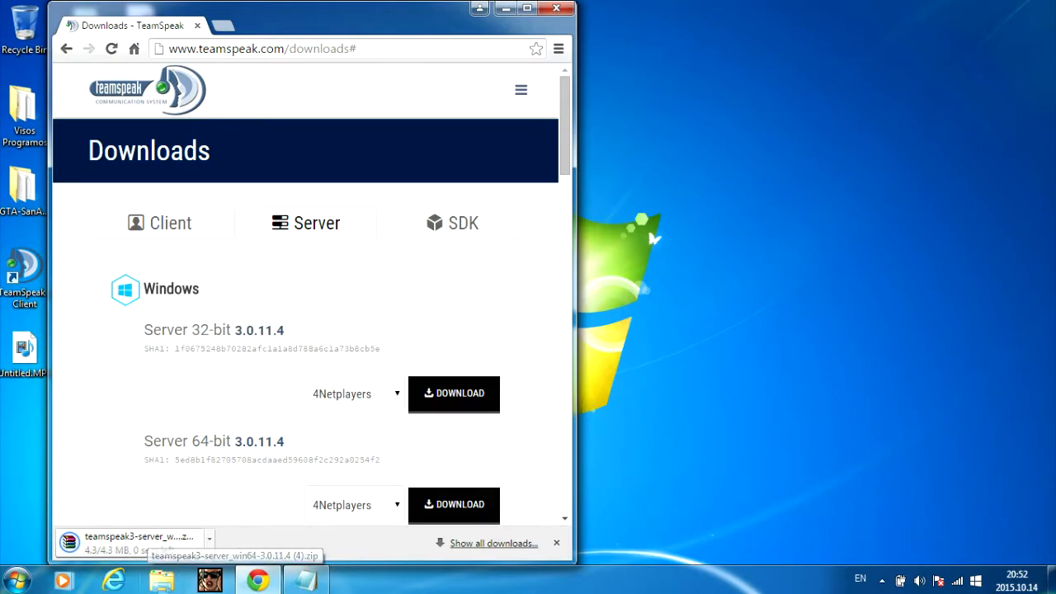
{"action": "mouse_move", "coordinate": [330, 18]}
{"action": "left_mouse_down"}
{"action": "mouse_move", "coordinate": [306, 25]}
{"action": "mouse_move", "coordinate": [328, 19]}
{"action": "left_mouse_up"}
{"action": "left_click_drag", "start_coordinate": [68, 543], "coordinate": [983, 66]}
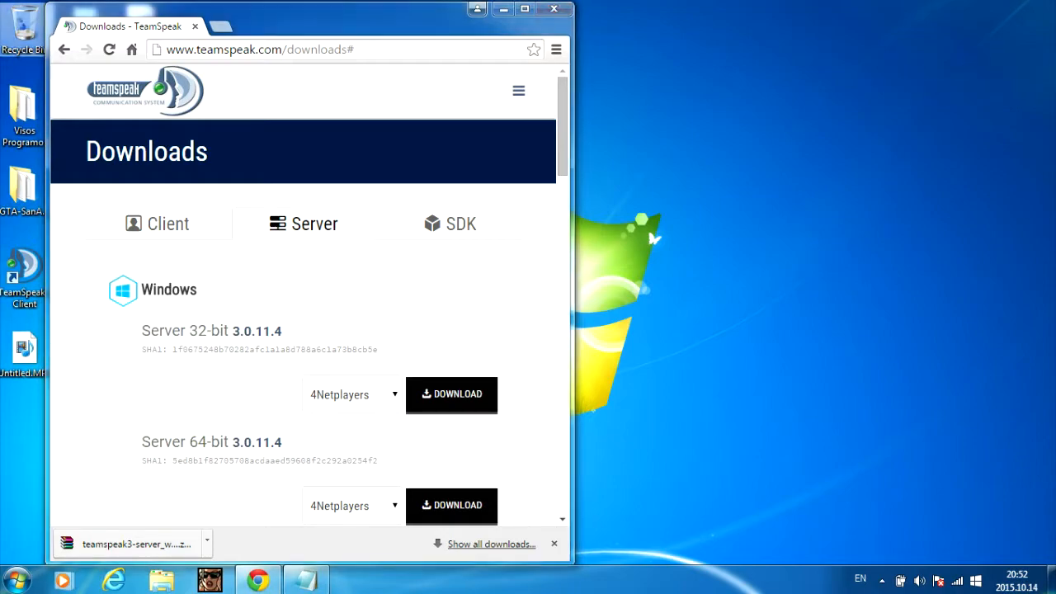
{"action": "left_click", "coordinate": [524, 9]}
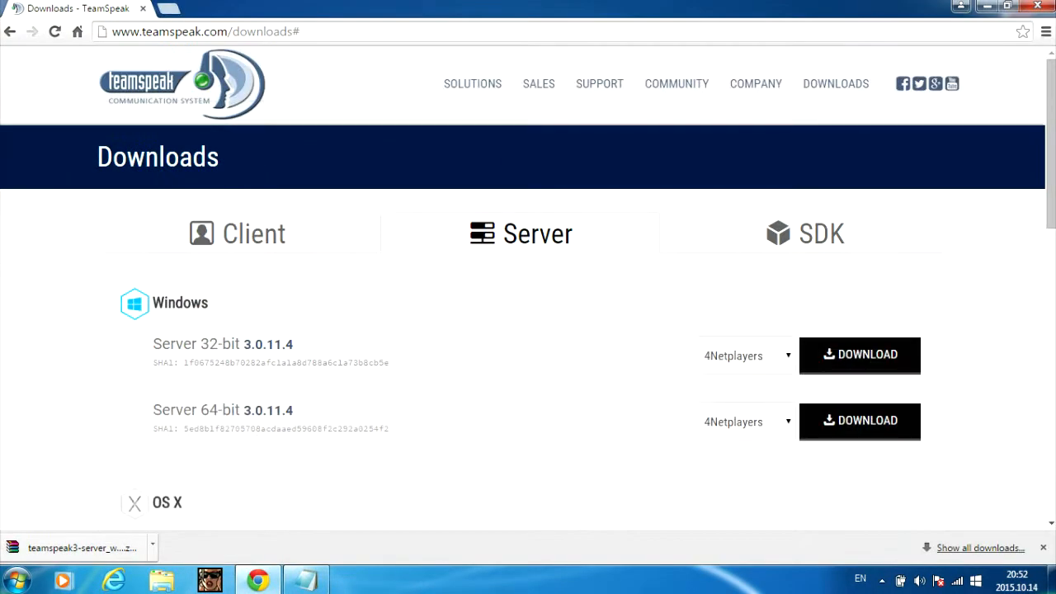
{"action": "left_click", "coordinate": [168, 8]}
- Log in to the TP-Link router at 192.168.0.1 with the router username and password and open port forwarding
{"action": "left_click", "coordinate": [143, 8]}
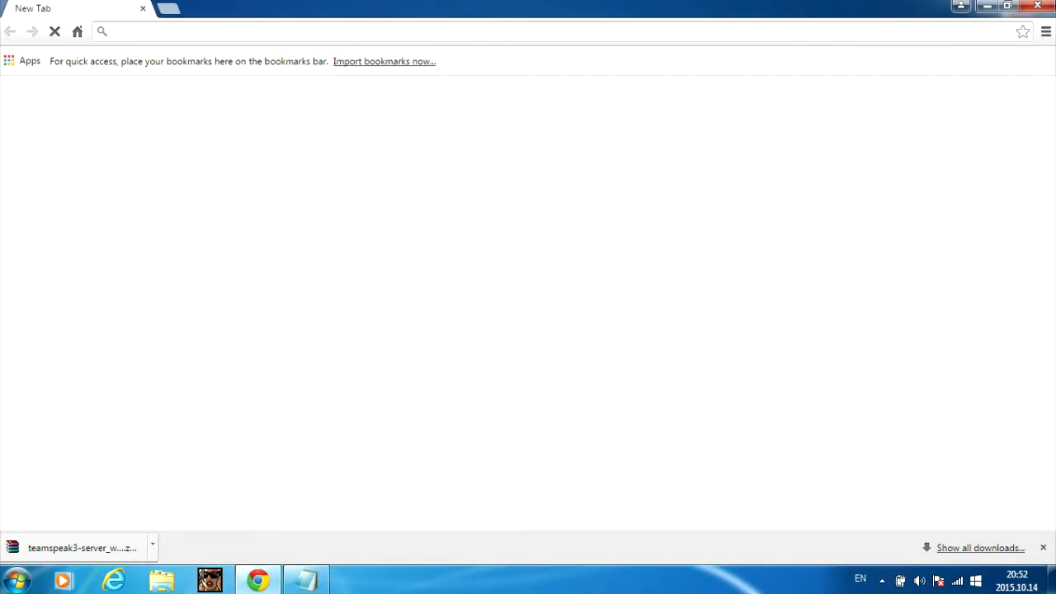
{"action": "type", "text": "192.168.0.1"}
{"action": "key", "text": "Return"}
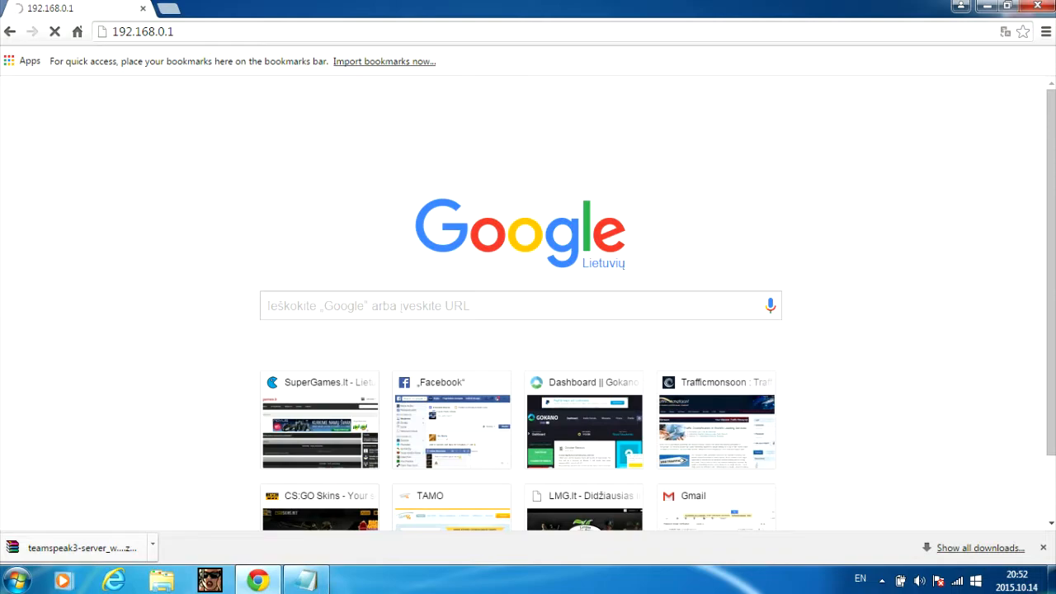
{"action": "type", "text": "electroltu"}
{"action": "key", "text": "Tab"}
{"action": "type", "text": "*******"}
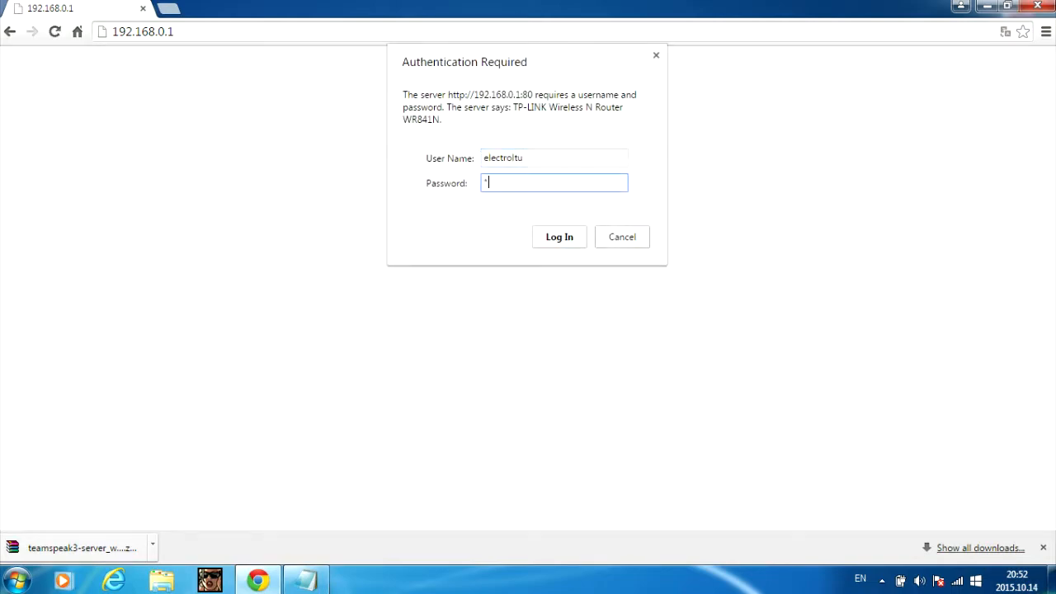
{"action": "type", "text": "******"}
{"action": "key", "text": "Return"}
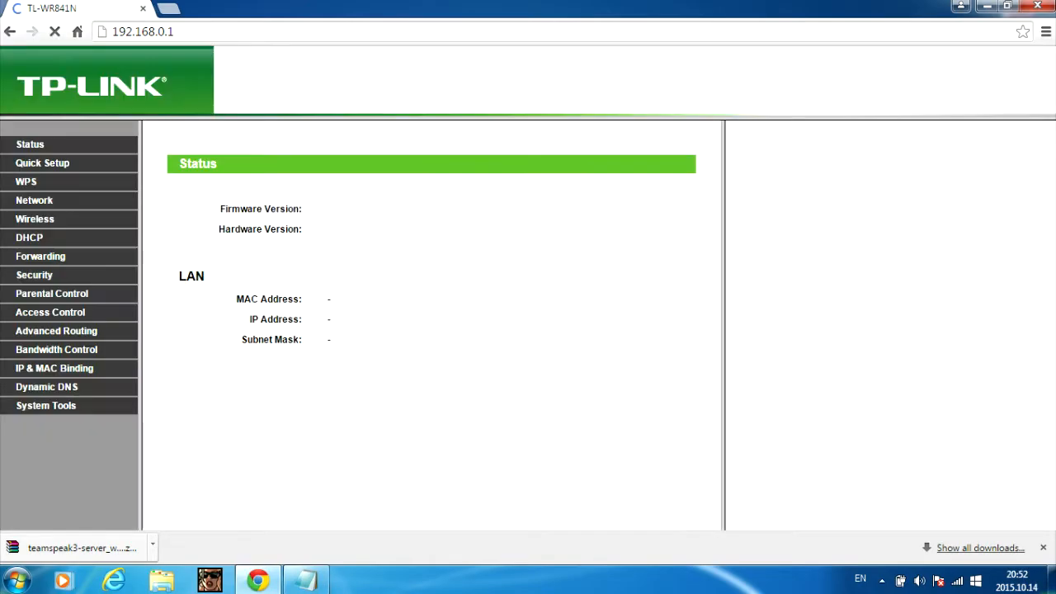
{"action": "left_click", "coordinate": [40, 256]}
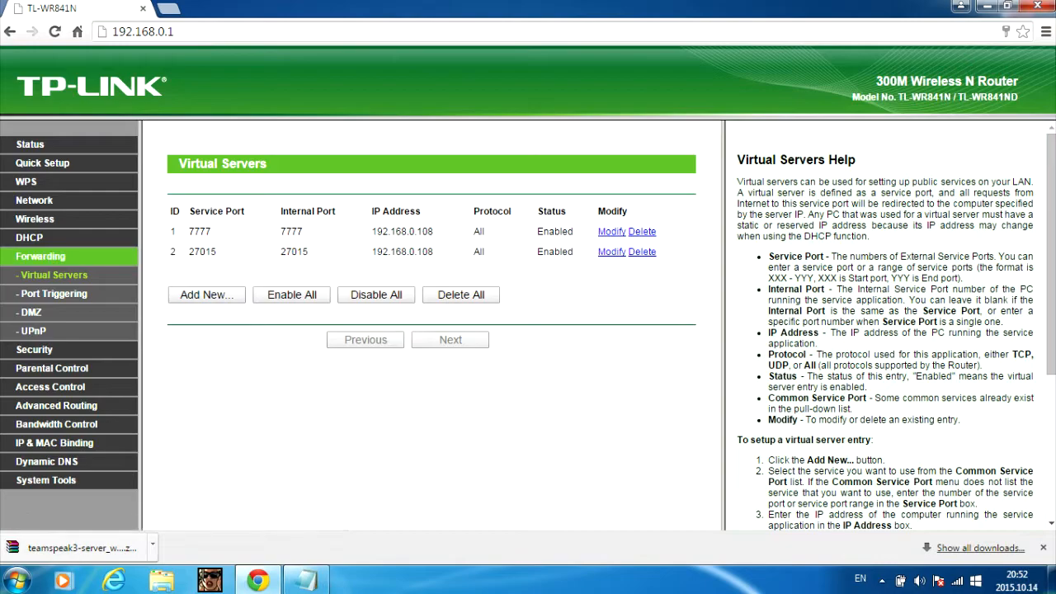
- Launch Command Prompt and run ipconfig to list the network adapter details
{"action": "key", "text": "super"}
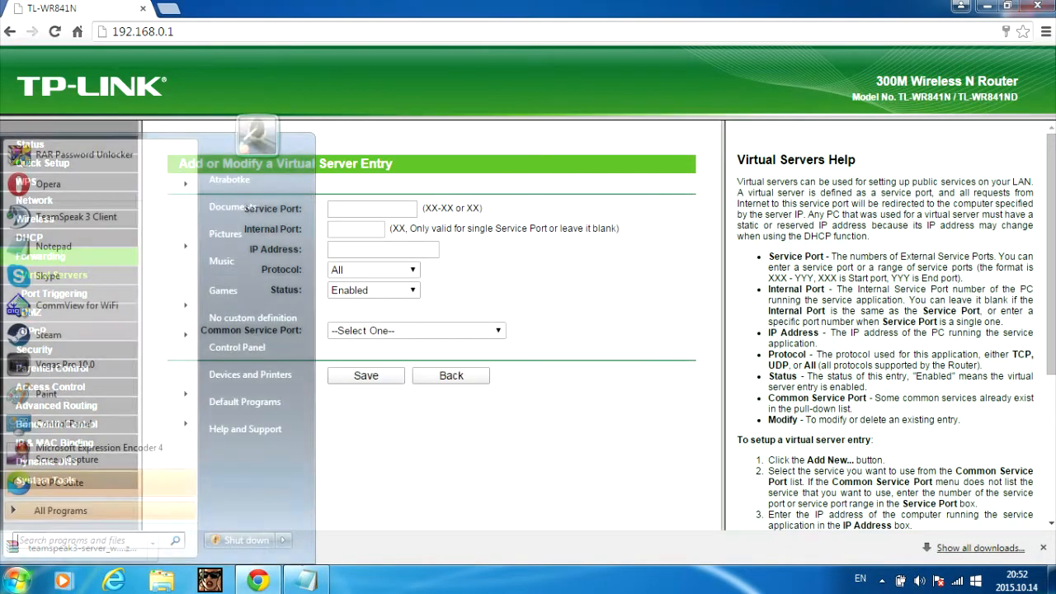
{"action": "type", "text": "cmd"}
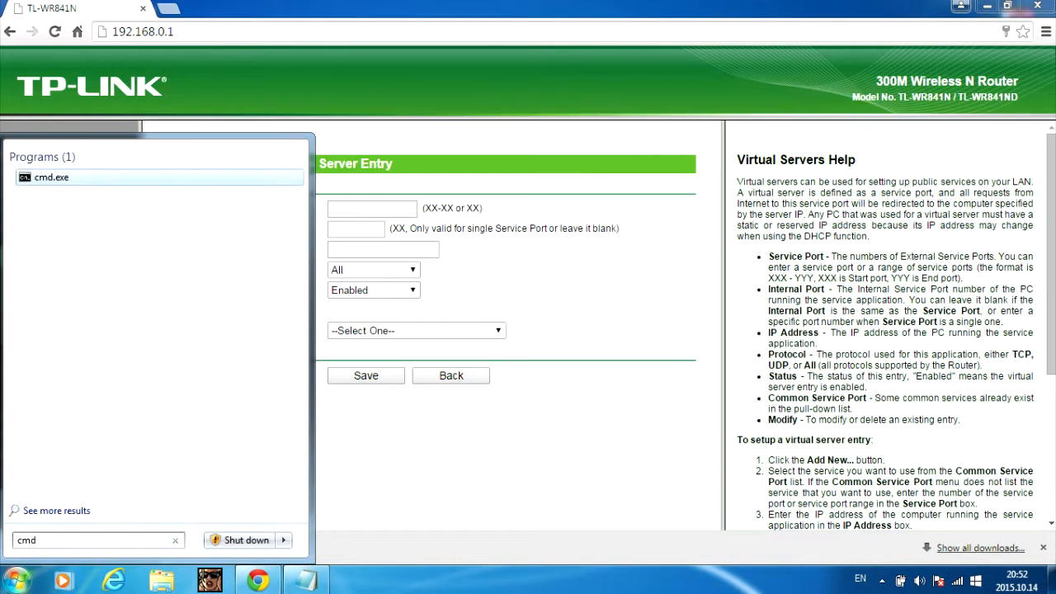
{"action": "key", "text": "Return"}
{"action": "type", "text": "ipconfig"}
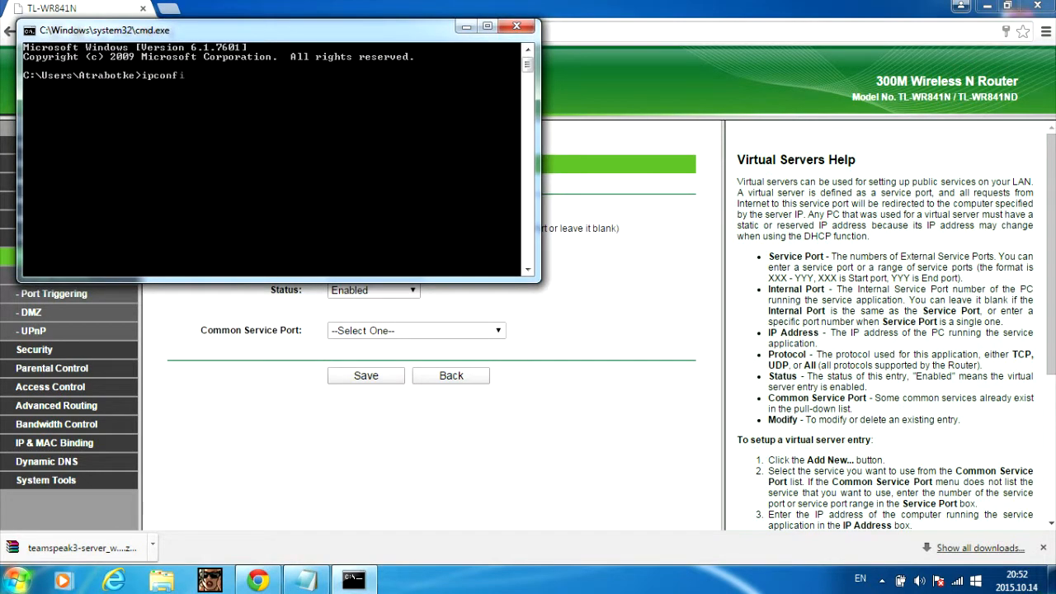
{"action": "key", "text": "Return"}
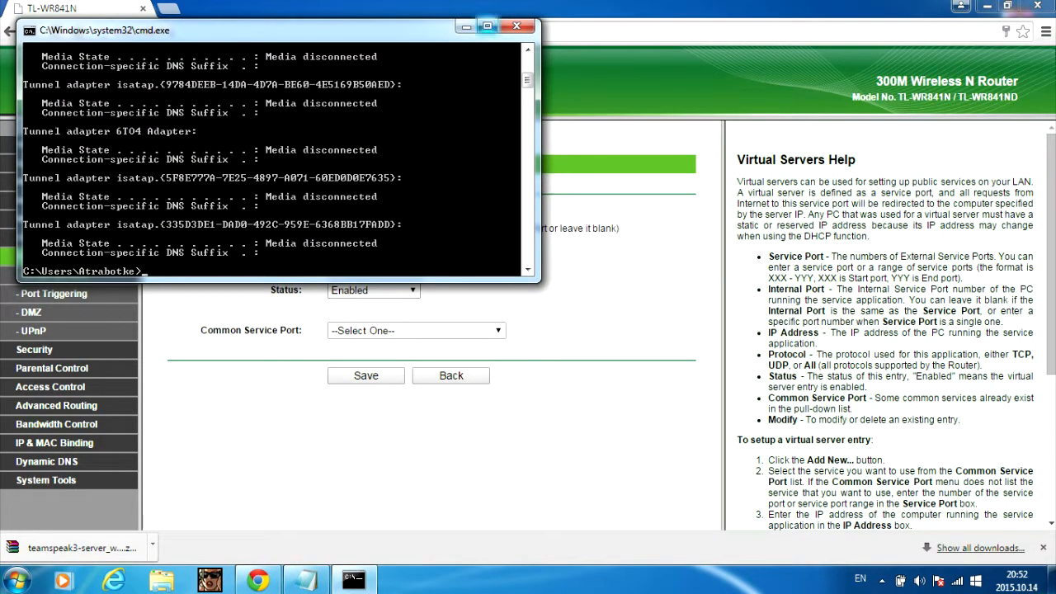
- Mark the Wireless LAN adapter's IPv4 address 192.168.0.100 in the ipconfig output
{"action": "scroll", "coordinate": [272, 156], "scroll_direction": "up", "scroll_amount": 2}
{"action": "scroll", "coordinate": [272, 157], "scroll_direction": "up", "scroll_amount": 3}
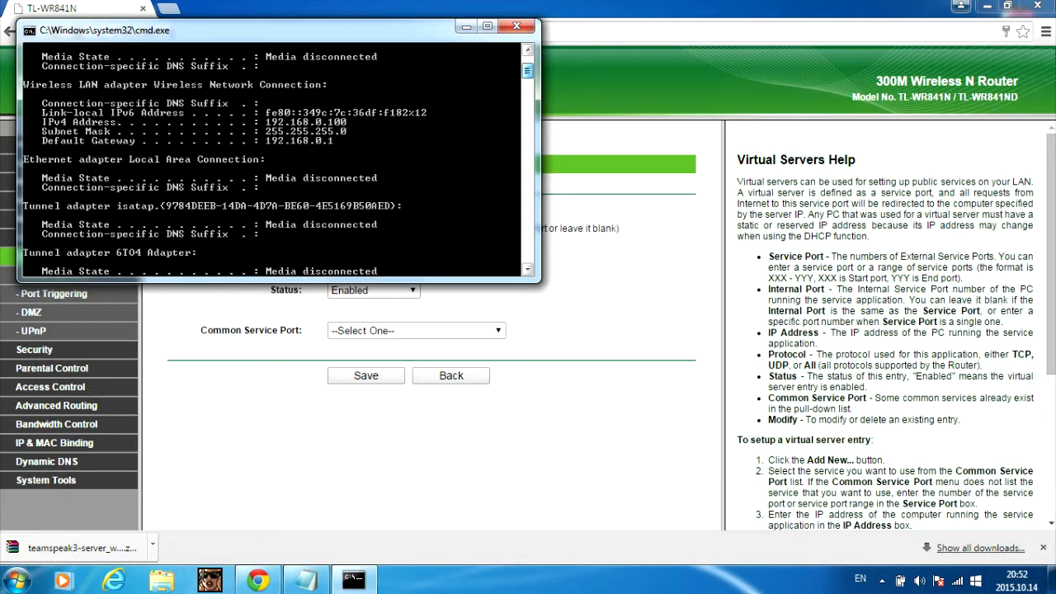
{"action": "left_click_drag", "start_coordinate": [248, 30], "coordinate": [742, 93]}
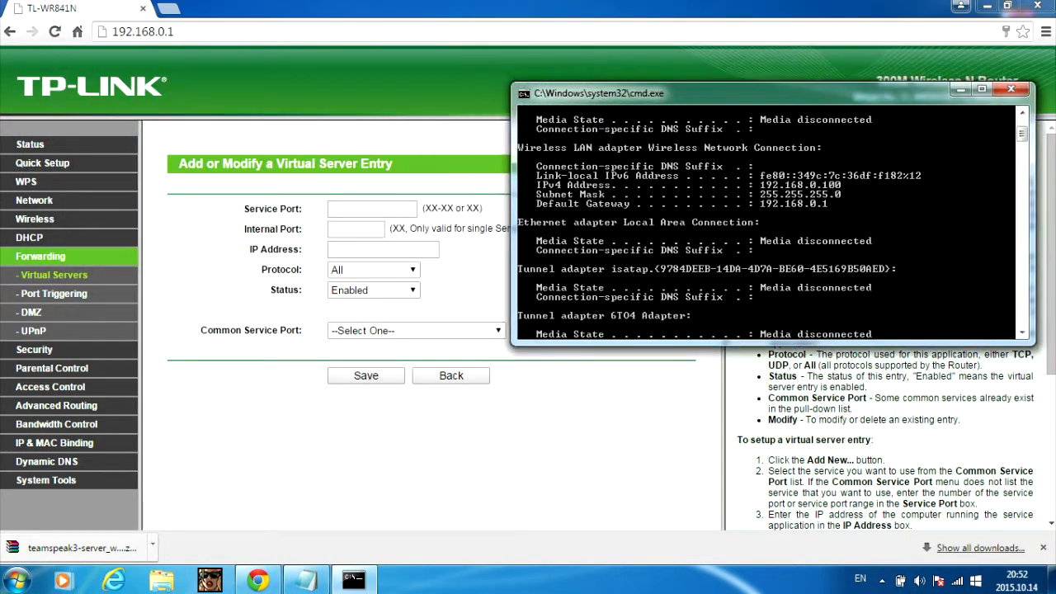
{"action": "right_click", "coordinate": [812, 186]}
{"action": "left_click", "coordinate": [833, 194]}
{"action": "left_click_drag", "start_coordinate": [754, 184], "coordinate": [845, 185]}
- Enter 192.168.0.100 as the virtual server entry's IP address
{"action": "left_click", "coordinate": [960, 89]}
{"action": "left_click", "coordinate": [383, 249]}
{"action": "type", "text": "192.168.0.1"}
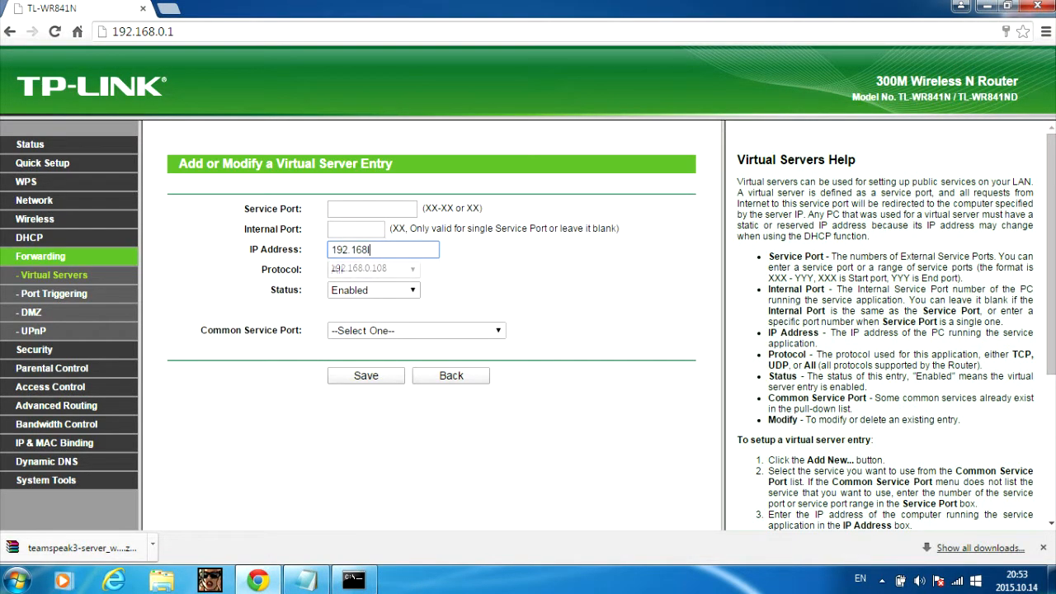
{"action": "type", "text": "00"}
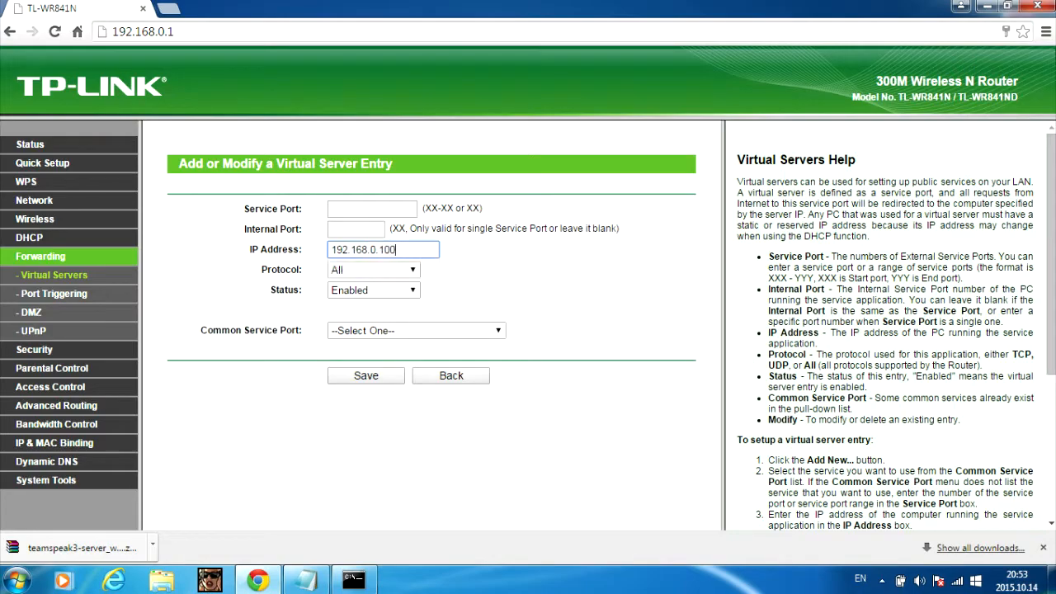
{"action": "key", "text": "alt+Tab"}
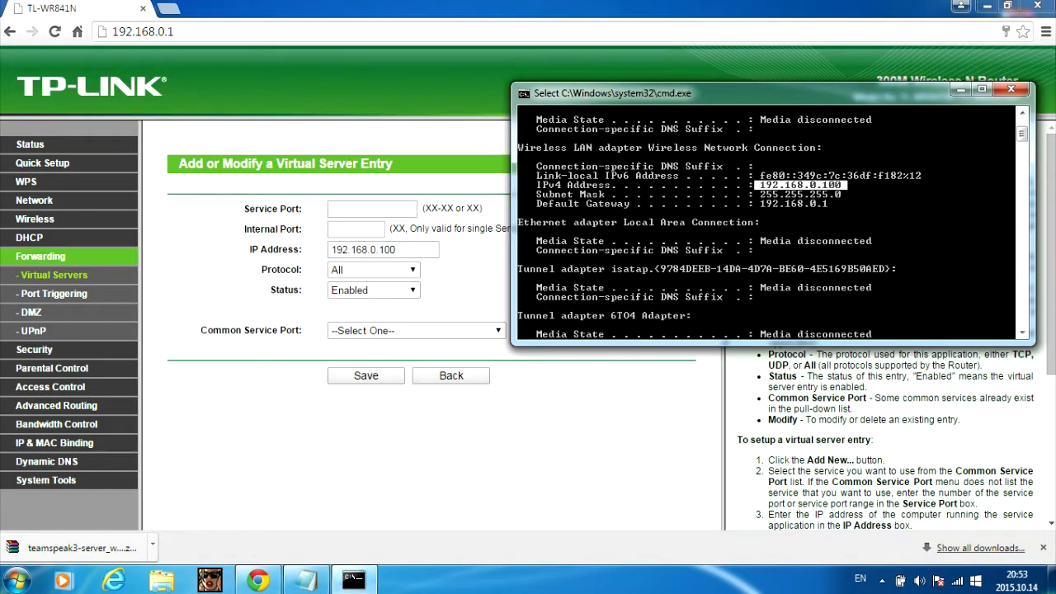
{"action": "key", "text": "alt+Tab"}
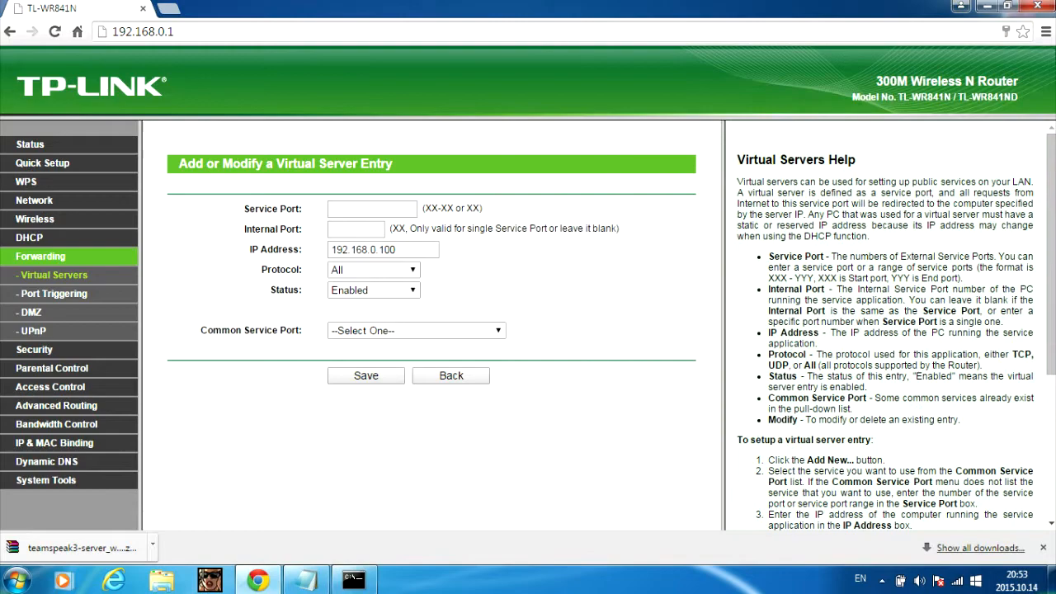
- Set both the service port and internal port to 9987
{"action": "left_click", "coordinate": [372, 209]}
{"action": "type", "text": "9987"}
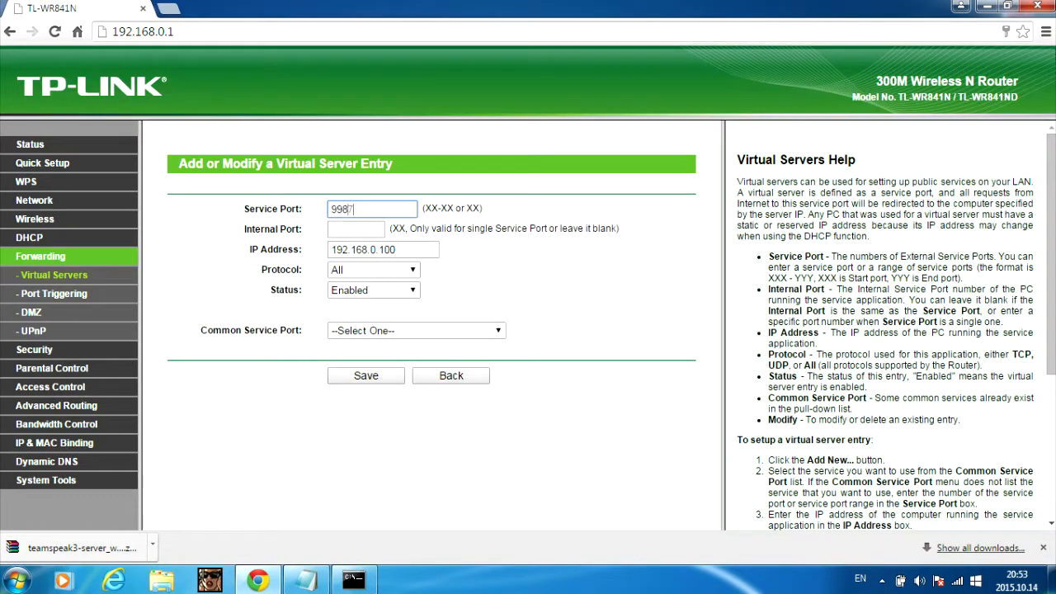
{"action": "key", "text": "Tab"}
{"action": "type", "text": "9987"}
{"action": "left_click", "coordinate": [309, 310]}
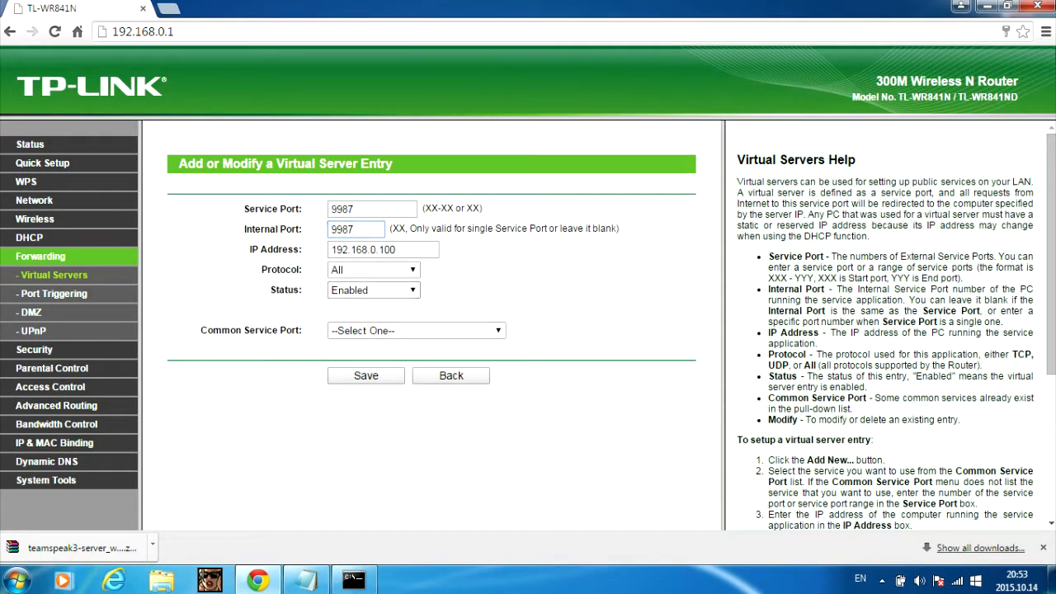
{"action": "left_click", "coordinate": [306, 579]}
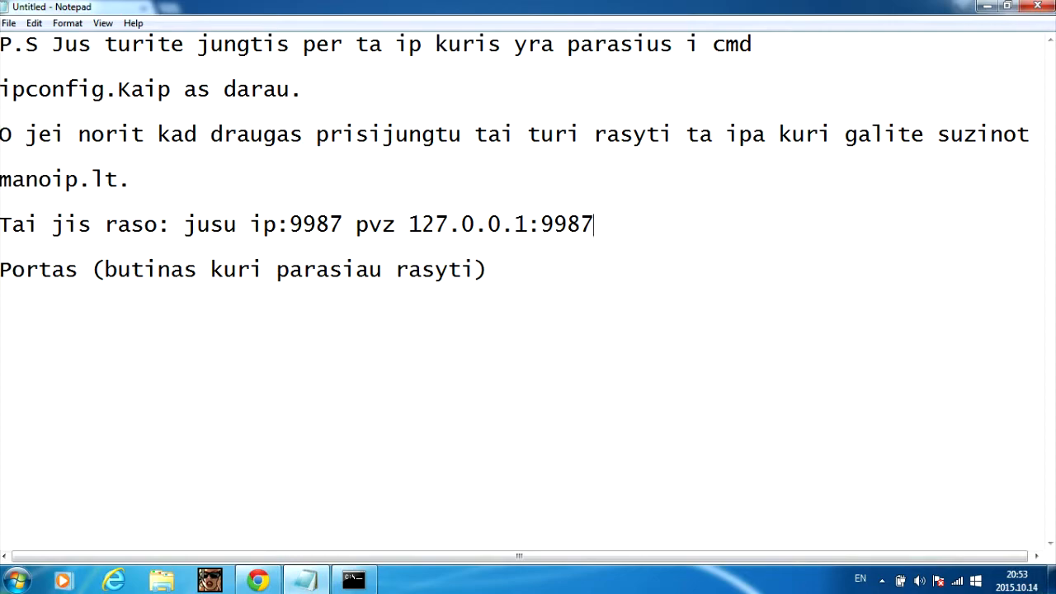
- Read the note explaining friends connect with your public IP and port 9987
{"action": "left_click_drag", "start_coordinate": [368, 43], "coordinate": [1031, 134]}
{"action": "left_click", "coordinate": [1031, 134]}
{"action": "left_click_drag", "start_coordinate": [752, 44], "coordinate": [382, 43]}
{"action": "left_click", "coordinate": [303, 89]}
- Close the note and save the port 9987 forwarding entry for 192.168.0.100
{"action": "left_click", "coordinate": [1037, 5]}
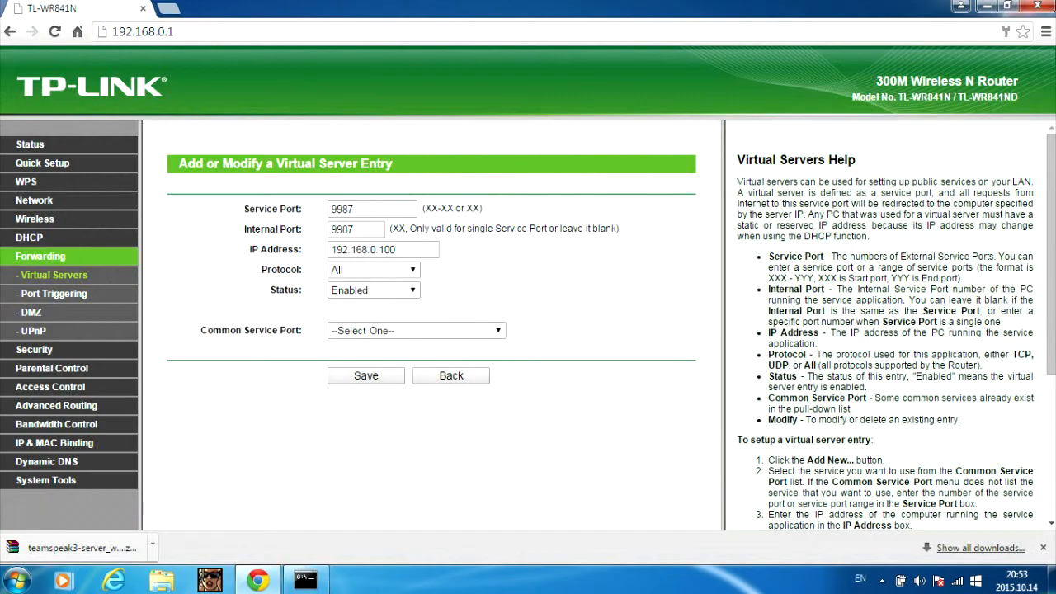
{"action": "left_click", "coordinate": [367, 376]}
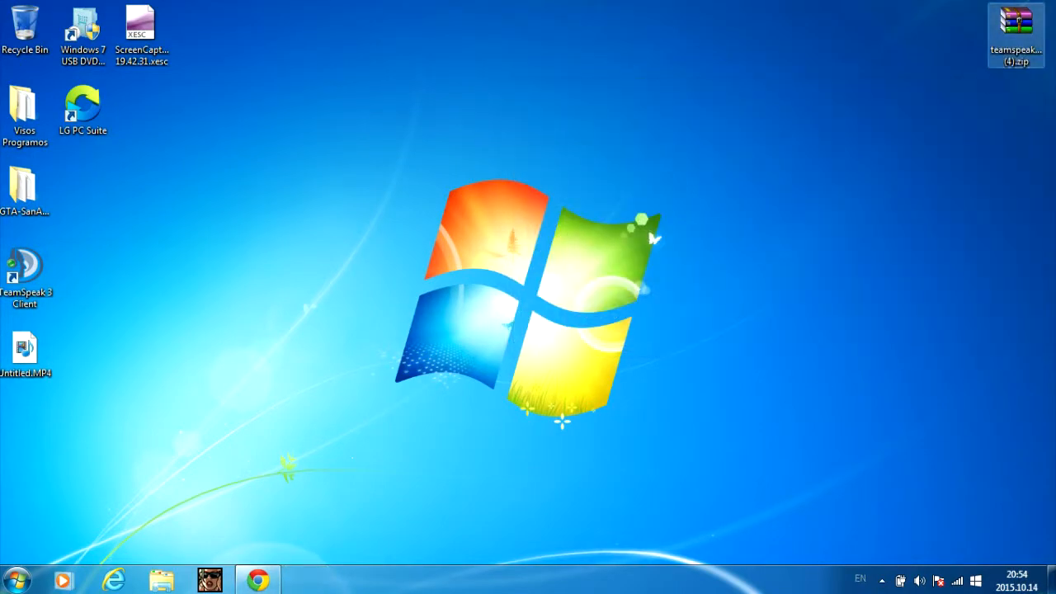
- Extract teamspeak3-server_win64-3.0.11.4 from the zip to the desktop and open the folder
{"action": "double_click", "coordinate": [1016, 33]}
{"action": "left_click", "coordinate": [782, 51]}
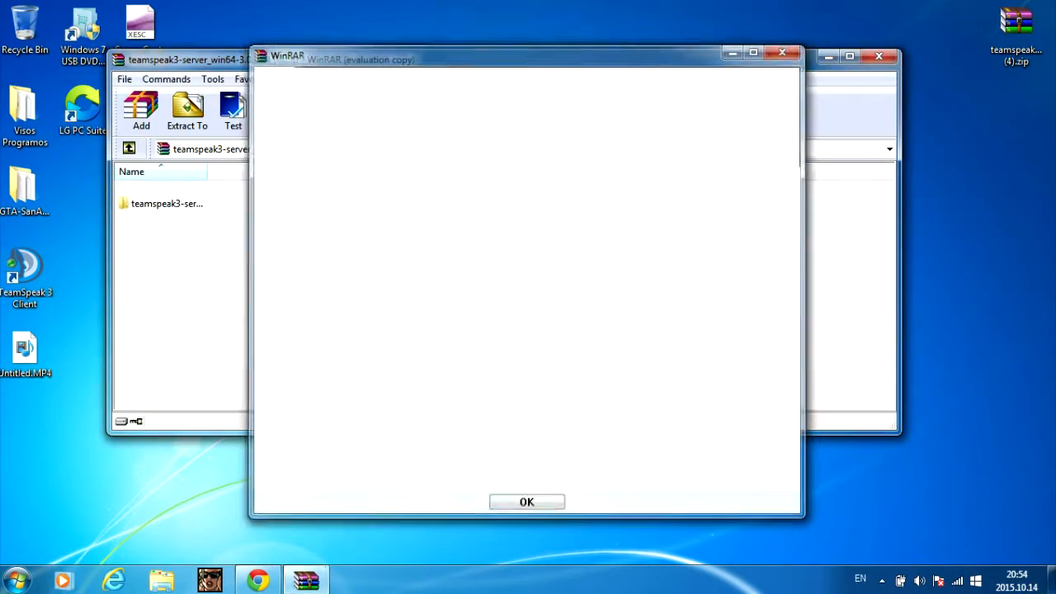
{"action": "left_click", "coordinate": [167, 203]}
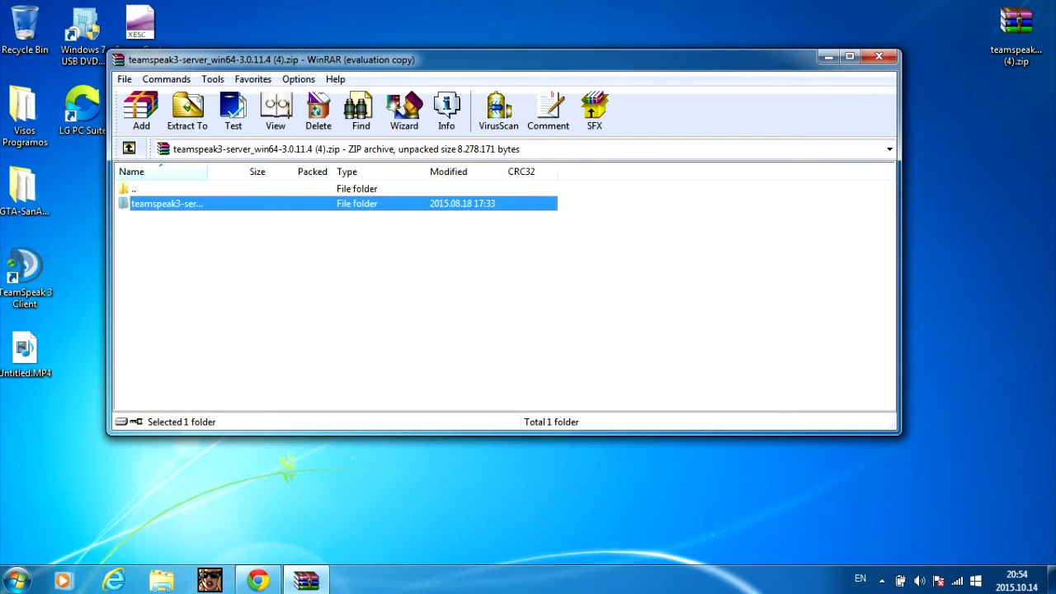
{"action": "left_click_drag", "start_coordinate": [167, 204], "coordinate": [973, 206]}
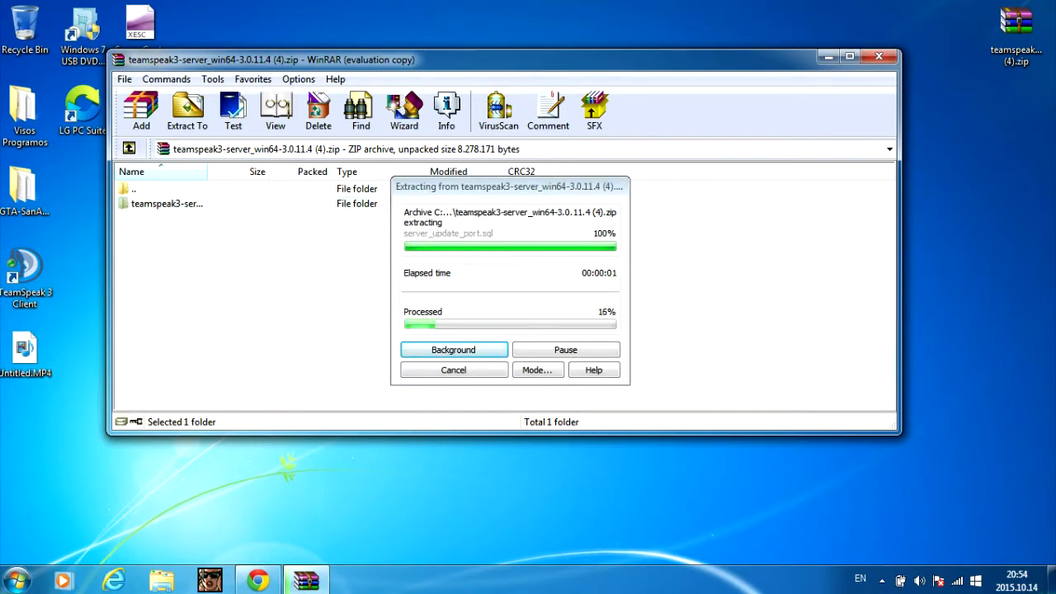
{"action": "left_click", "coordinate": [878, 56]}
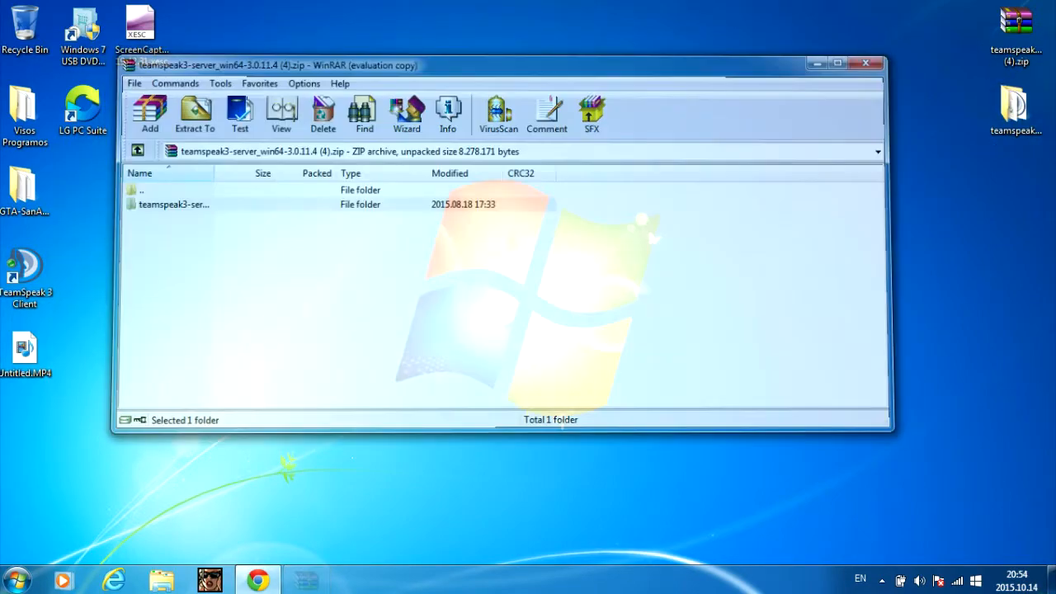
{"action": "double_click", "coordinate": [1014, 107]}
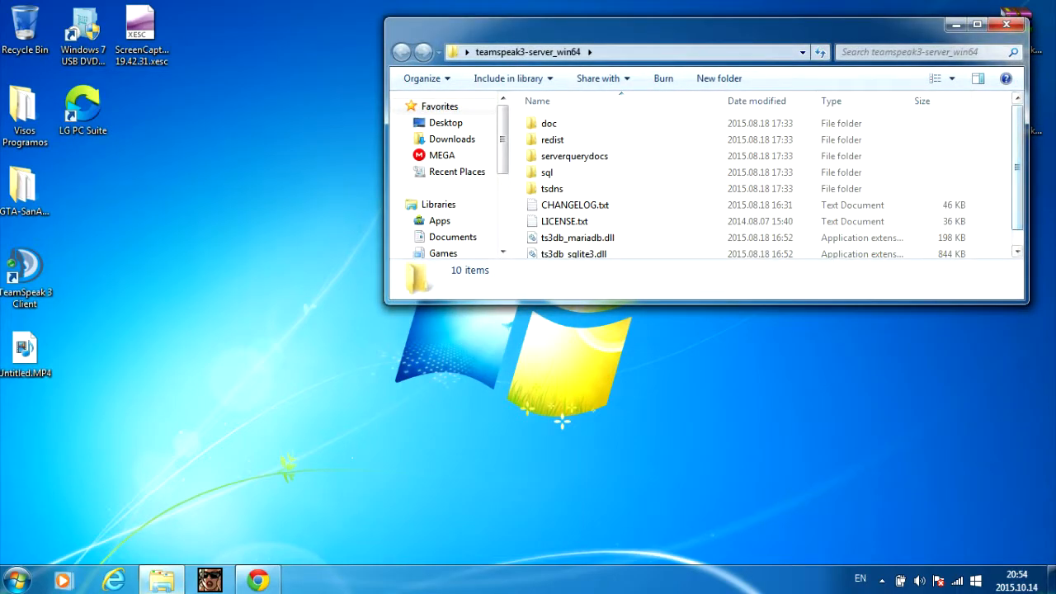
- Run ts3server_win64.exe to get the server query login and admin privilege key
{"action": "left_click_drag", "start_coordinate": [1017, 165], "coordinate": [1017, 183]}
{"action": "double_click", "coordinate": [581, 249]}
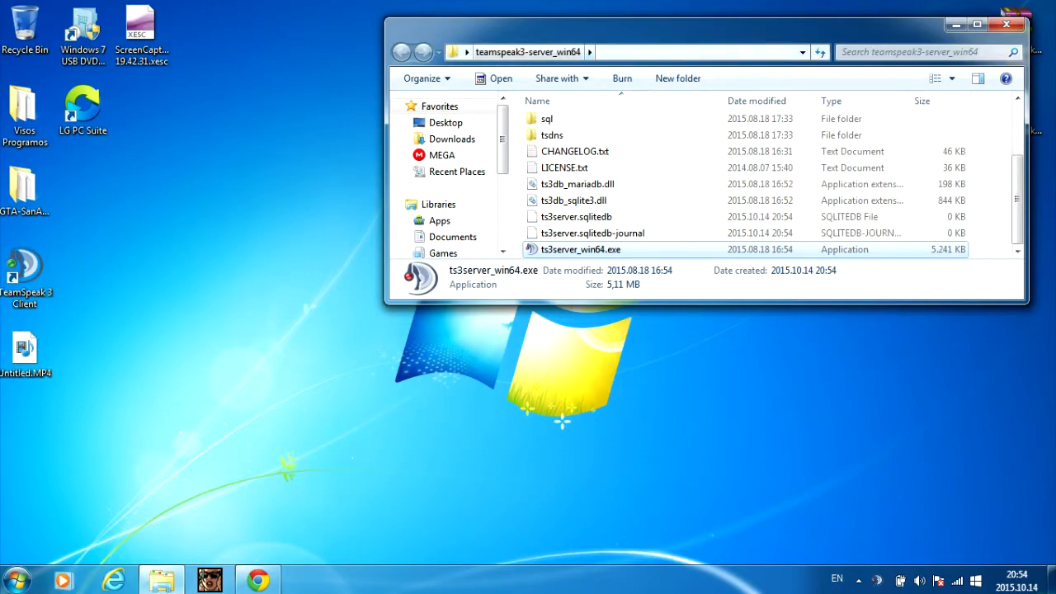
{"action": "left_click_drag", "start_coordinate": [643, 29], "coordinate": [508, 63]}
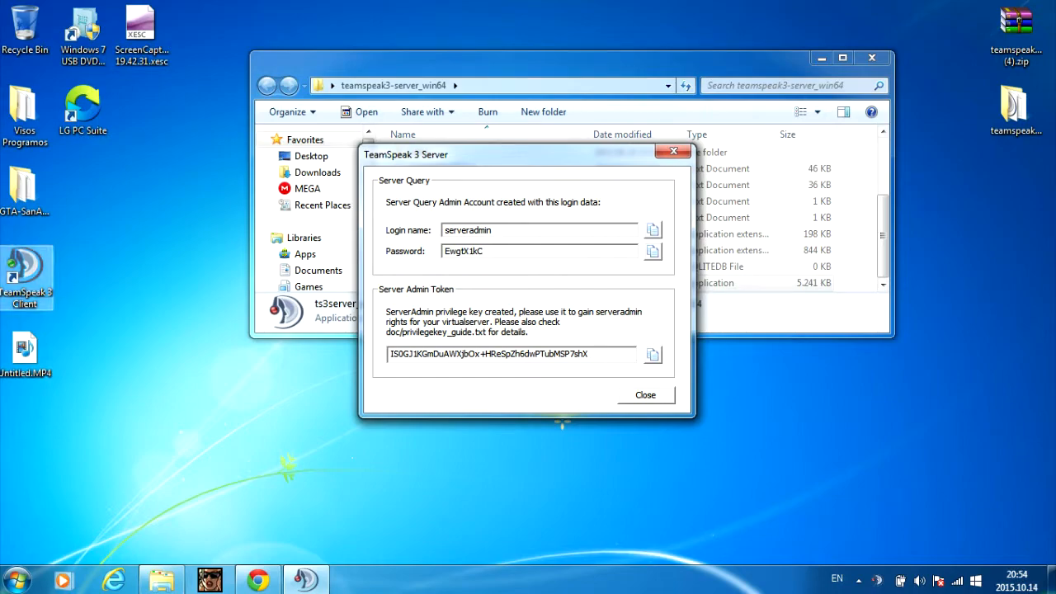
- Launch the TeamSpeak 3 client and bring up its Connect to server form
{"action": "left_click", "coordinate": [25, 272]}
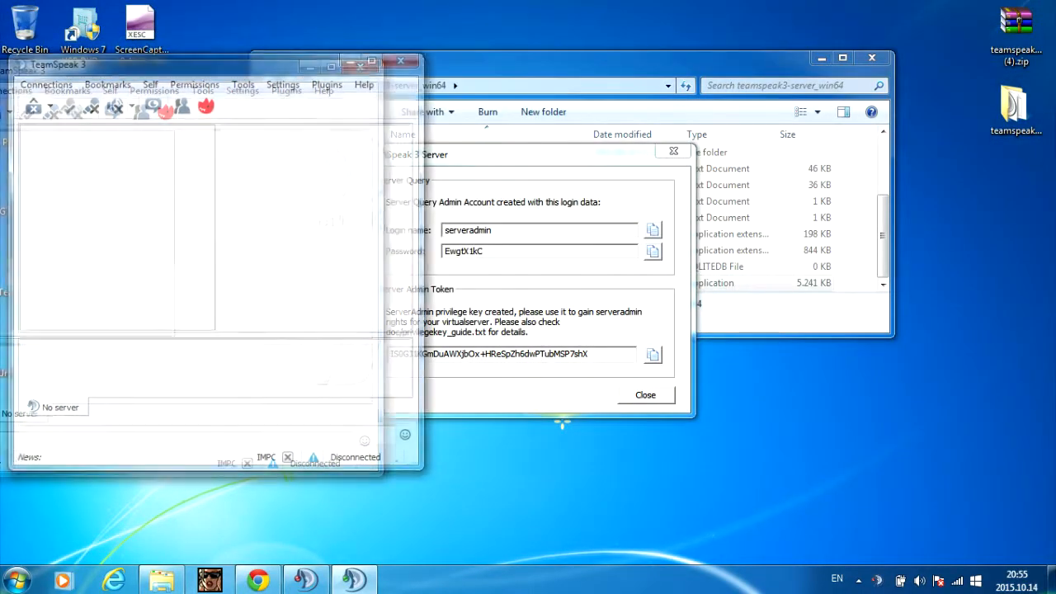
{"action": "left_click_drag", "start_coordinate": [725, 134], "coordinate": [859, 130]}
{"action": "left_click", "coordinate": [59, 81]}
{"action": "left_click", "coordinate": [72, 100]}
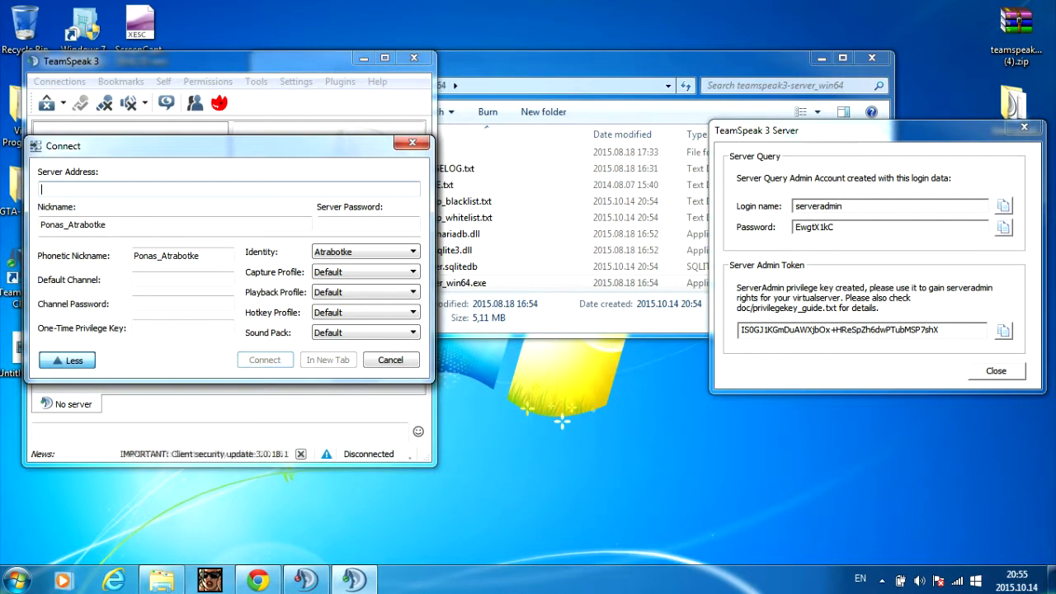
{"action": "left_click", "coordinate": [258, 580]}
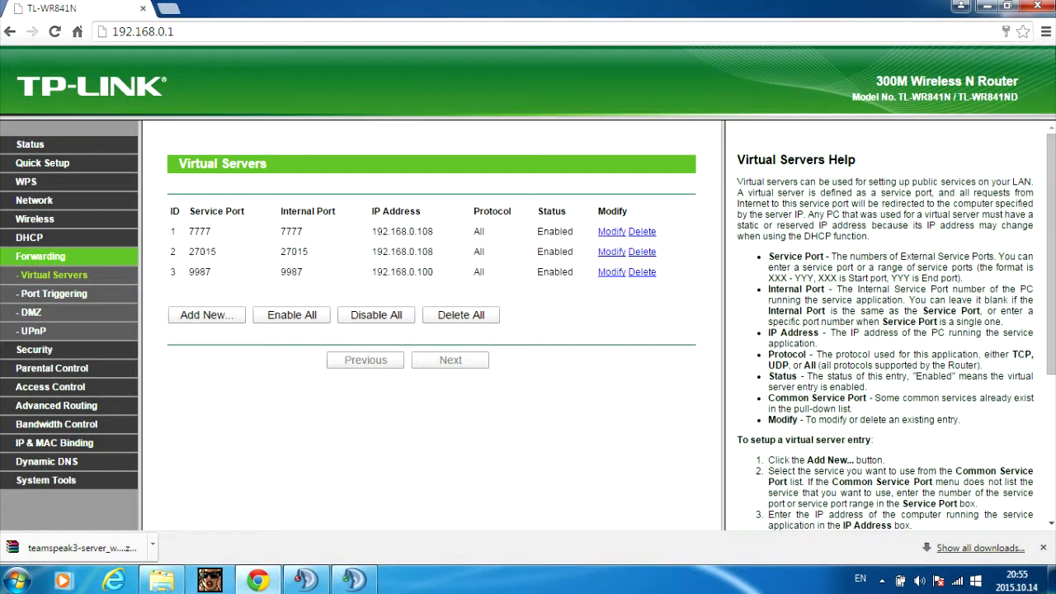
- Copy 192.168.0.100 and port 9987 from the Virtual Servers entry into TeamSpeak's Server Address
{"action": "left_click_drag", "start_coordinate": [389, 271], "coordinate": [377, 271]}
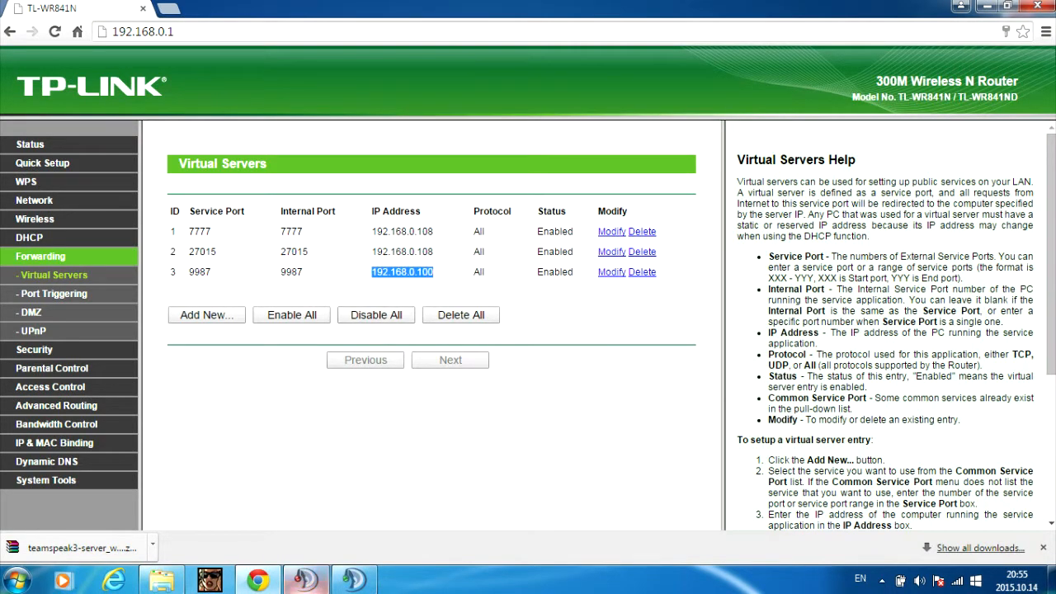
{"action": "left_click", "coordinate": [305, 580]}
{"action": "type", "text": "192.168.0.100"}
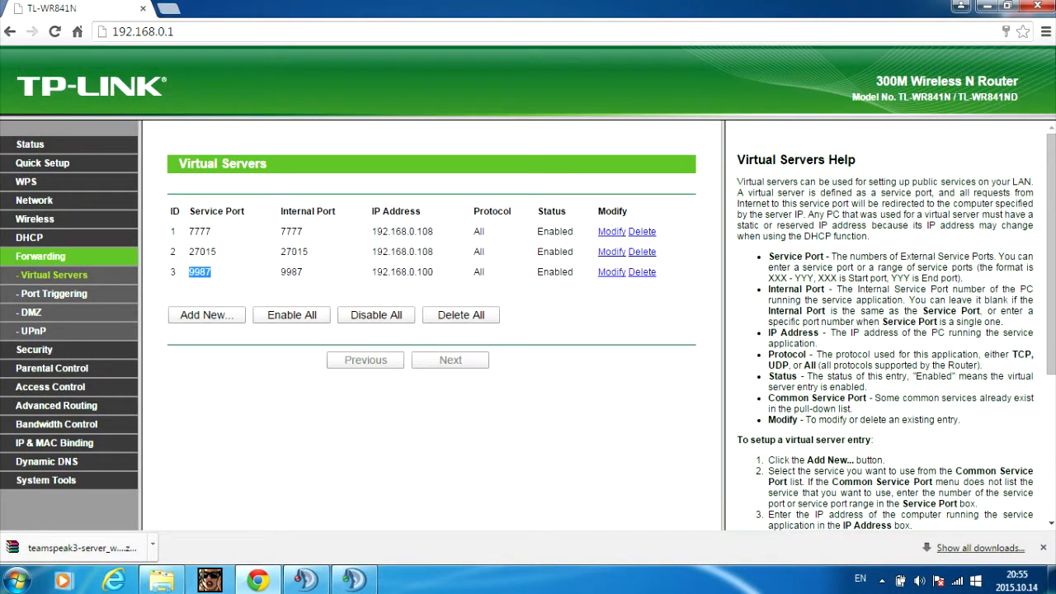
{"action": "left_click", "coordinate": [353, 580]}
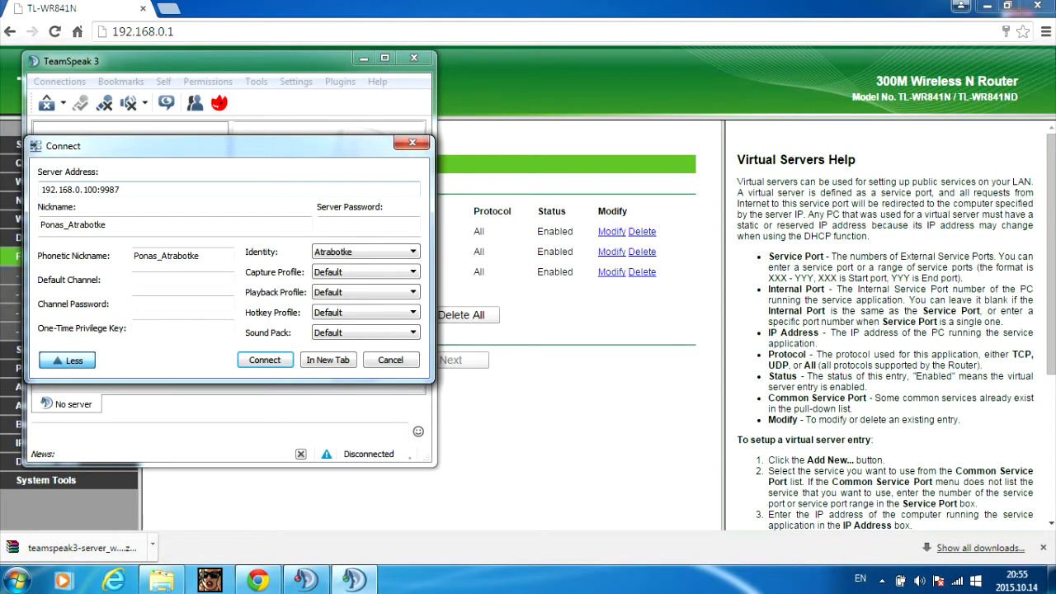
- Connect to 192.168.0.100:9987 and redeem the server admin privilege key for Server Admin rights
{"action": "key", "text": "Return"}
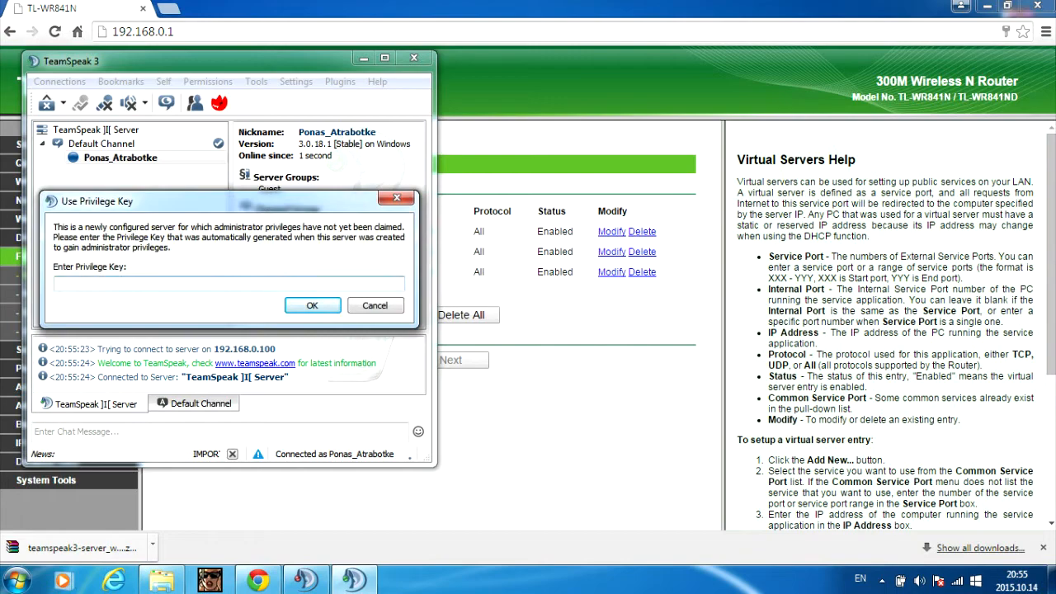
{"action": "left_click", "coordinate": [306, 580]}
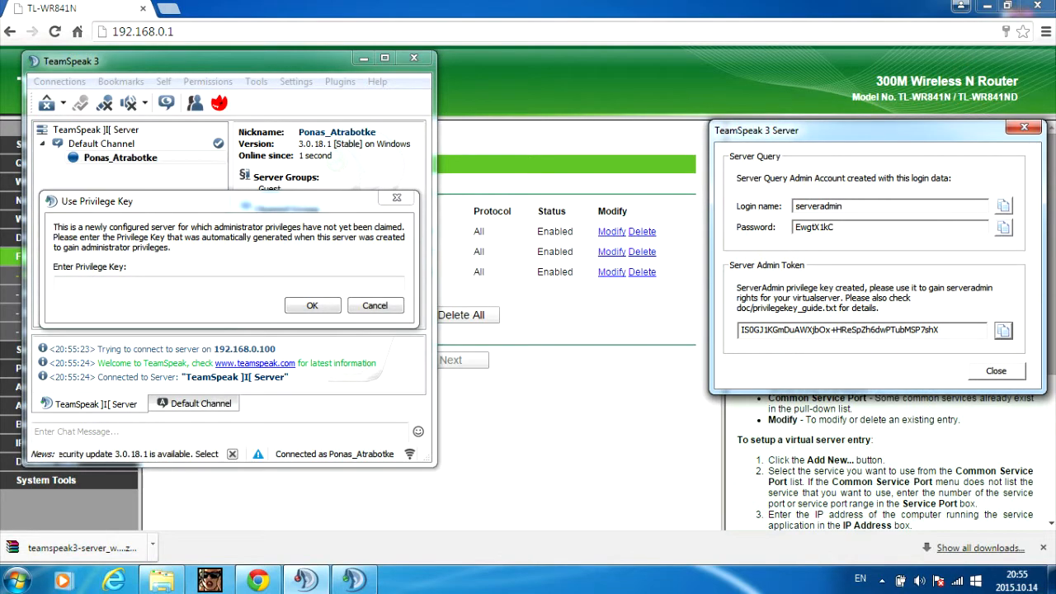
{"action": "key", "text": "alt+Tab"}
{"action": "key", "text": "ctrl+v"}
{"action": "key", "text": "Return"}
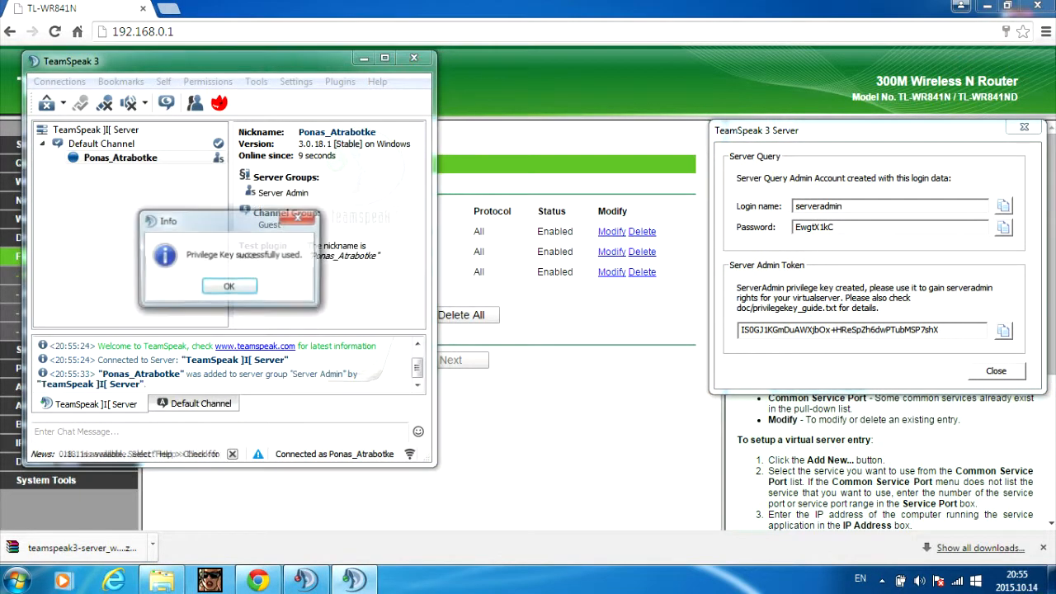
{"action": "key", "text": "Return"}
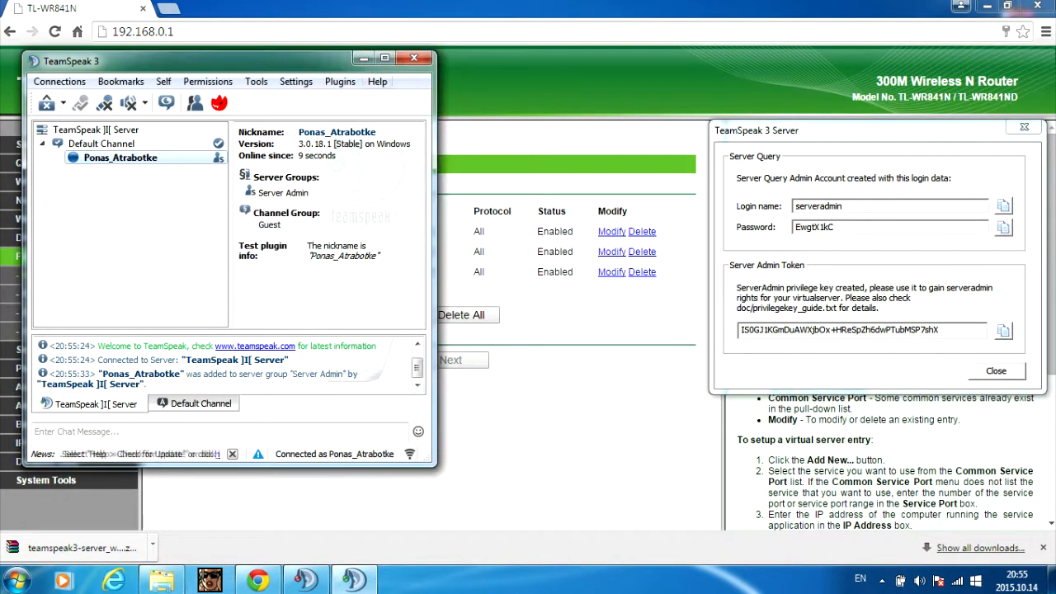
{"action": "left_click", "coordinate": [385, 58]}
- Create a new channel named TEST on the server
{"action": "right_click", "coordinate": [82, 71]}
{"action": "left_click", "coordinate": [136, 76]}
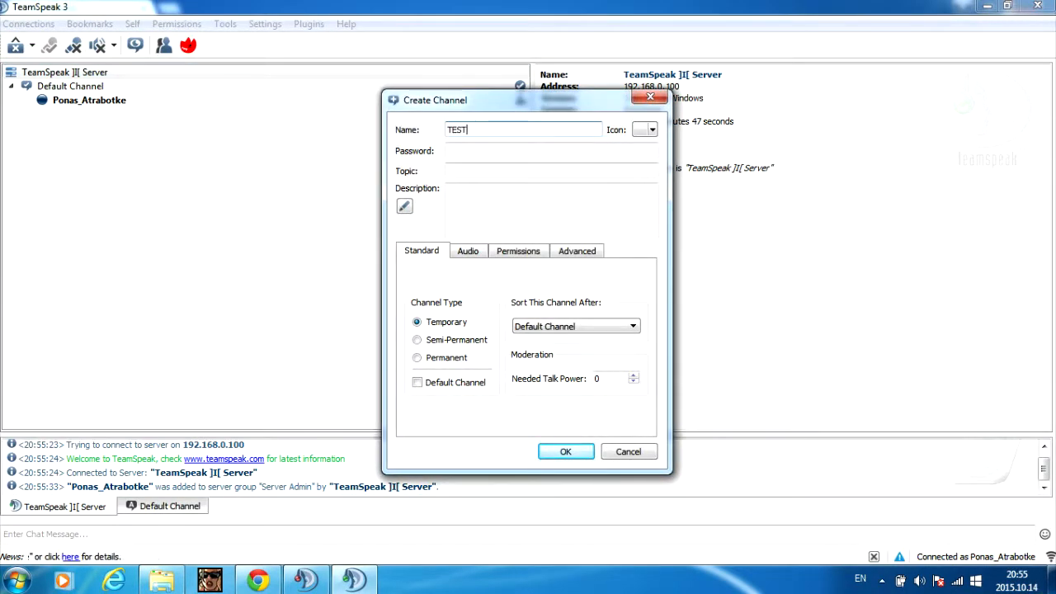
{"action": "type", "text": "TEST"}
{"action": "key", "text": "Return"}
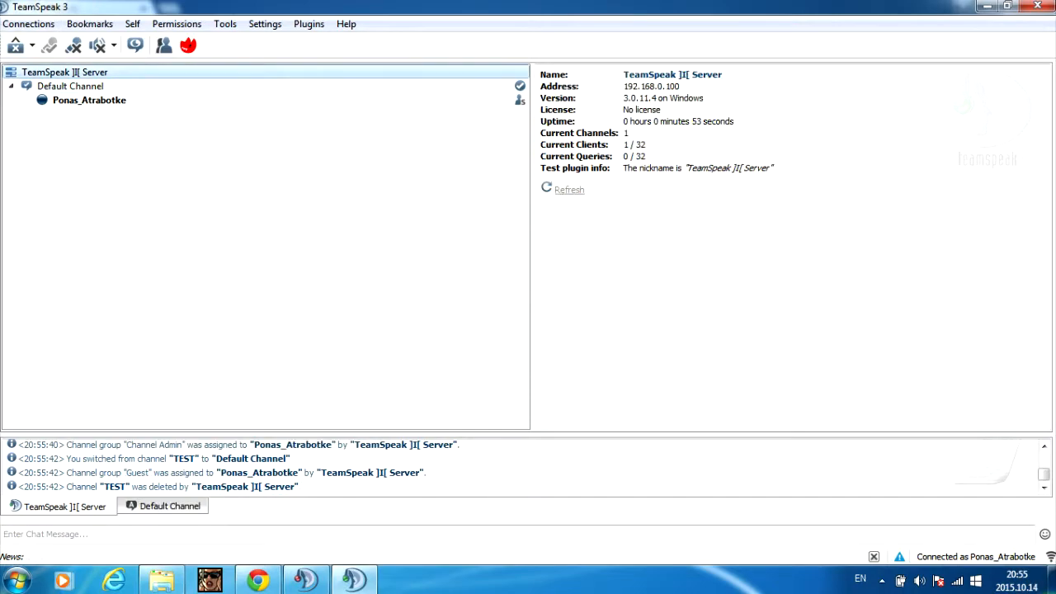
- Rename the Default Channel to test
{"action": "left_click", "coordinate": [82, 86]}
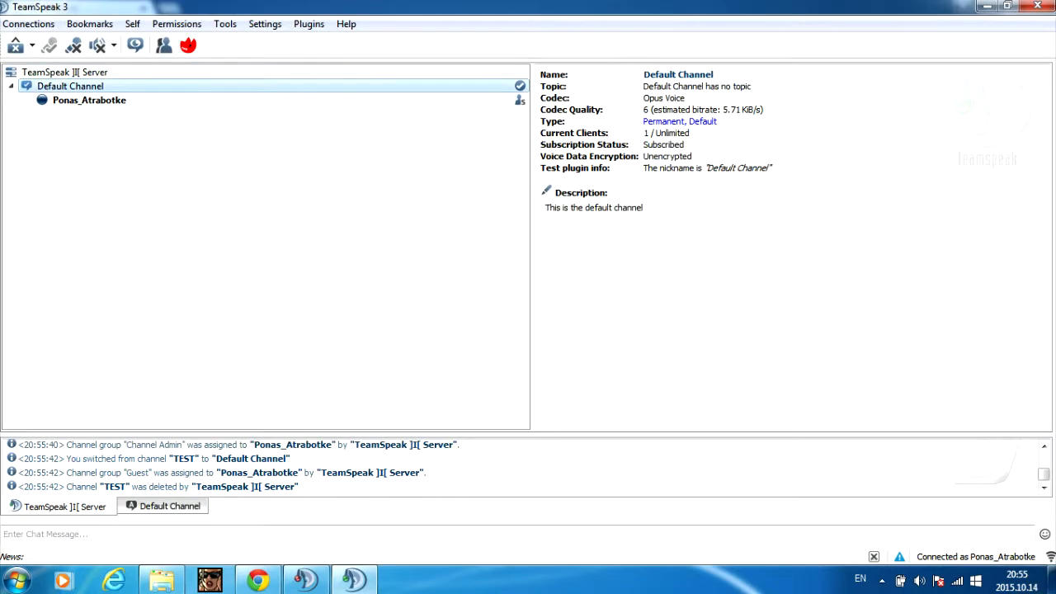
{"action": "right_click", "coordinate": [85, 83]}
{"action": "left_click", "coordinate": [137, 139]}
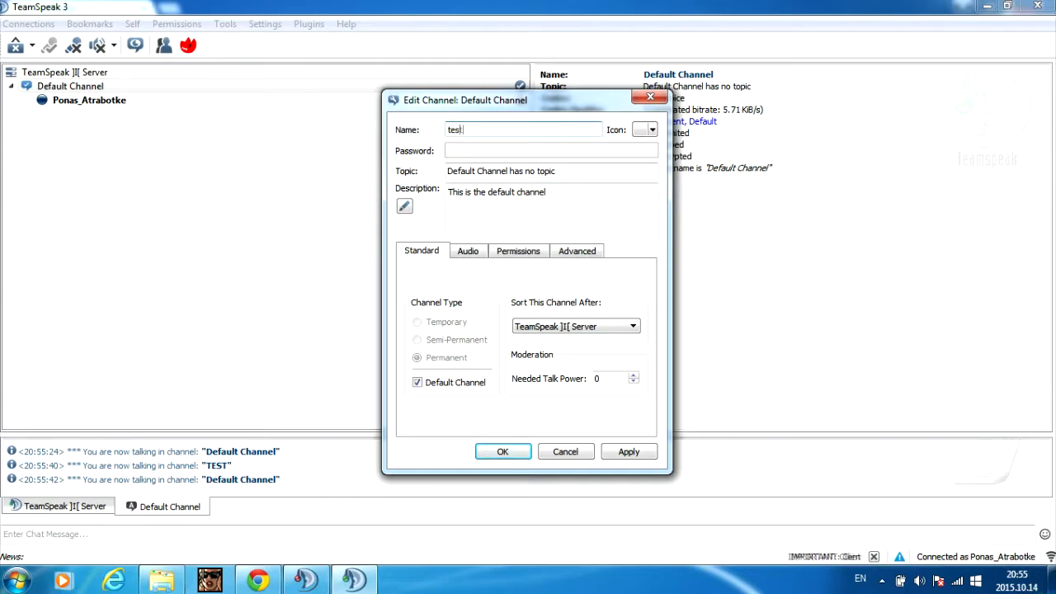
{"action": "key", "text": "Return"}
- Create a permanent channel named TESTING
{"action": "right_click", "coordinate": [77, 73]}
{"action": "left_click", "coordinate": [107, 82]}
{"action": "left_click", "coordinate": [418, 358]}
{"action": "left_click", "coordinate": [523, 130]}
{"action": "type", "text": "TESTIN"}
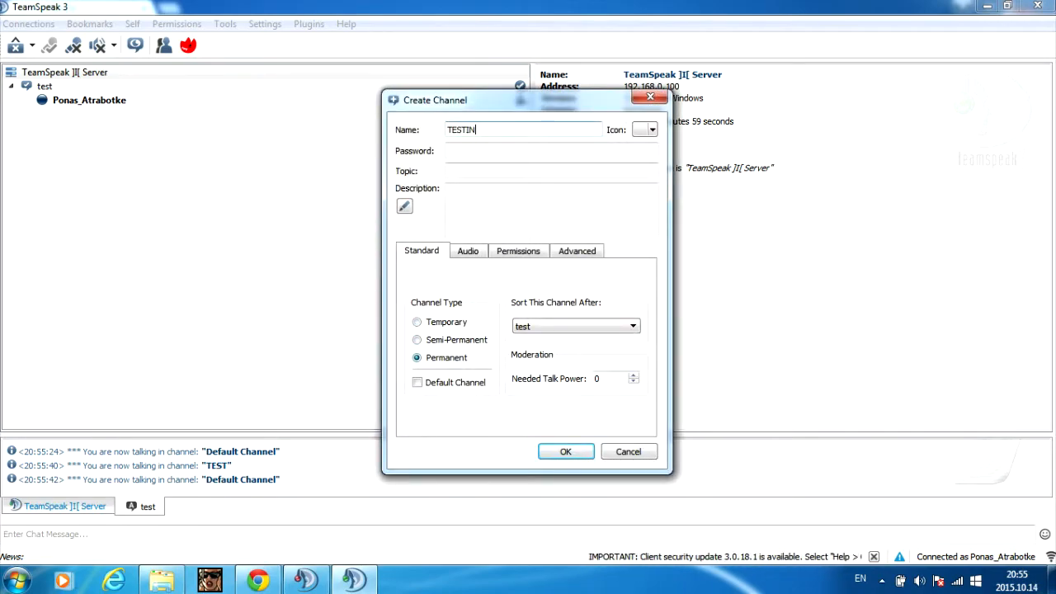
{"action": "type", "text": "G"}
{"action": "key", "text": "Return"}
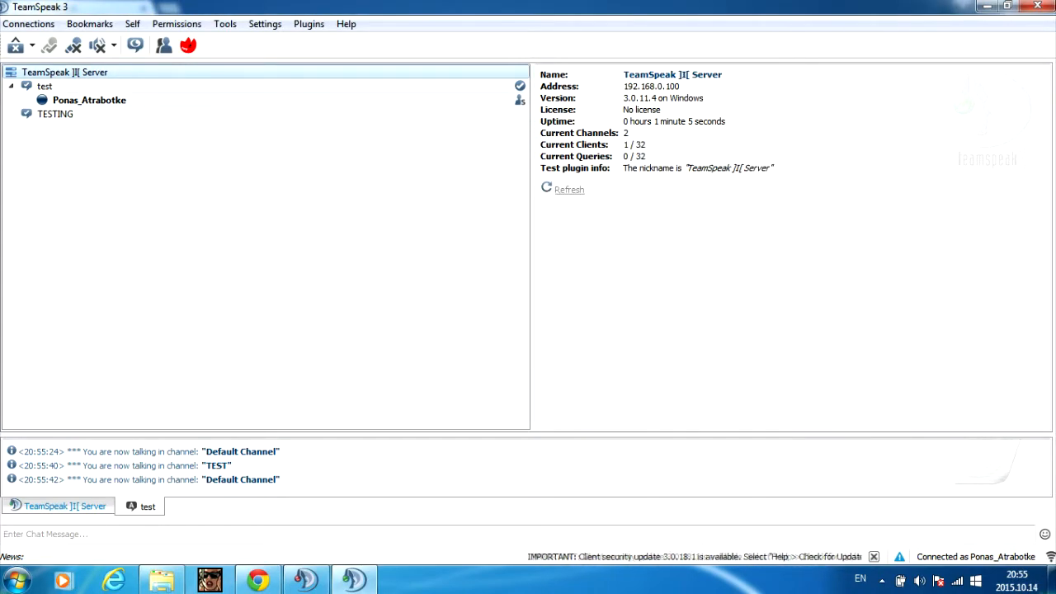
- Join TESTING, move back to test, and close the server admin details window
{"action": "double_click", "coordinate": [56, 114]}
{"action": "double_click", "coordinate": [45, 86]}
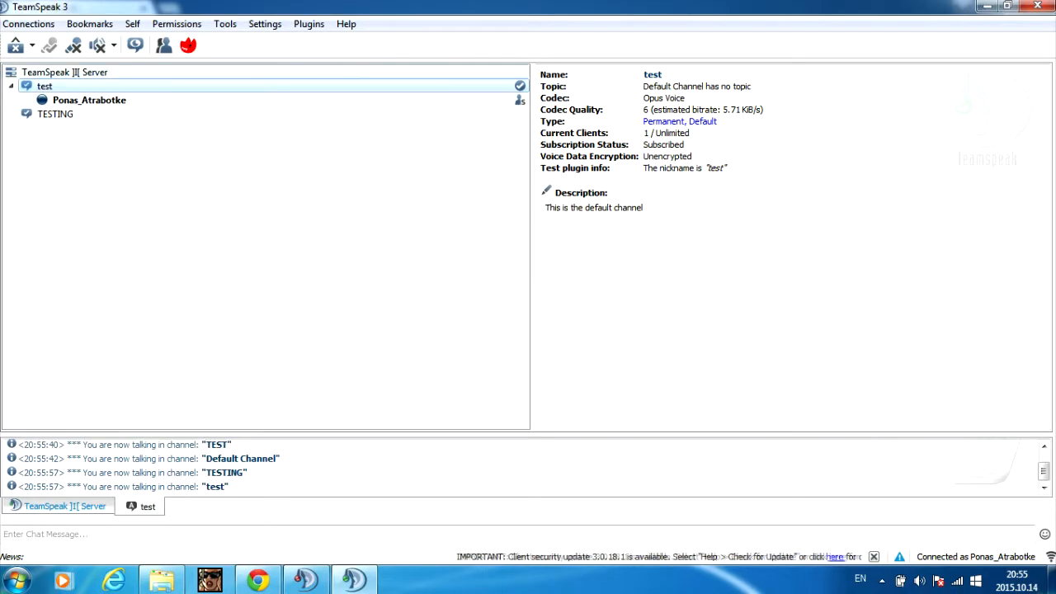
{"action": "left_click", "coordinate": [64, 72]}
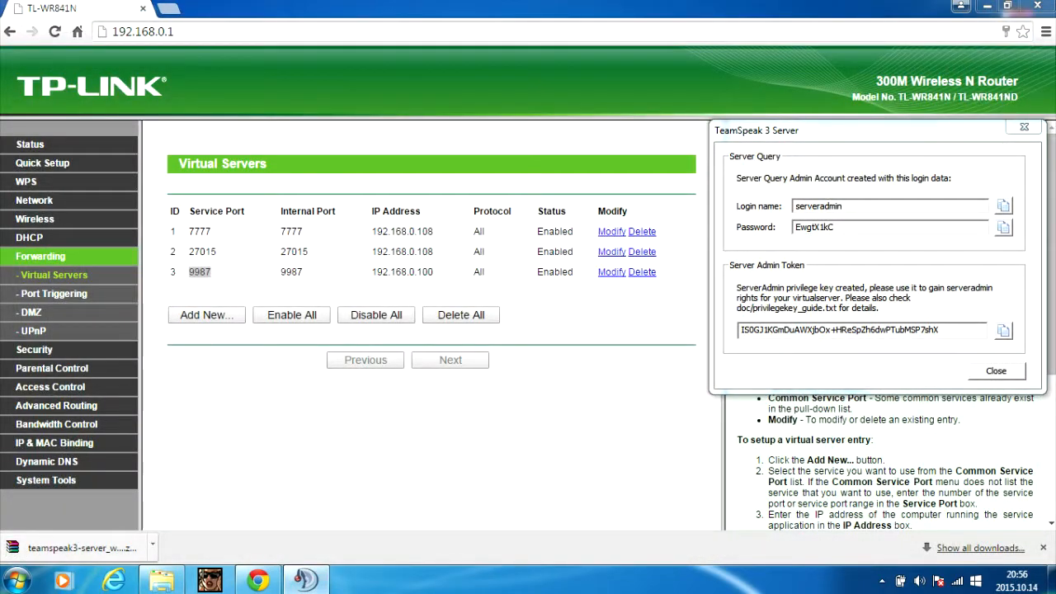
{"action": "key", "text": "alt+F4"}
{"action": "left_click", "coordinate": [986, 6]}
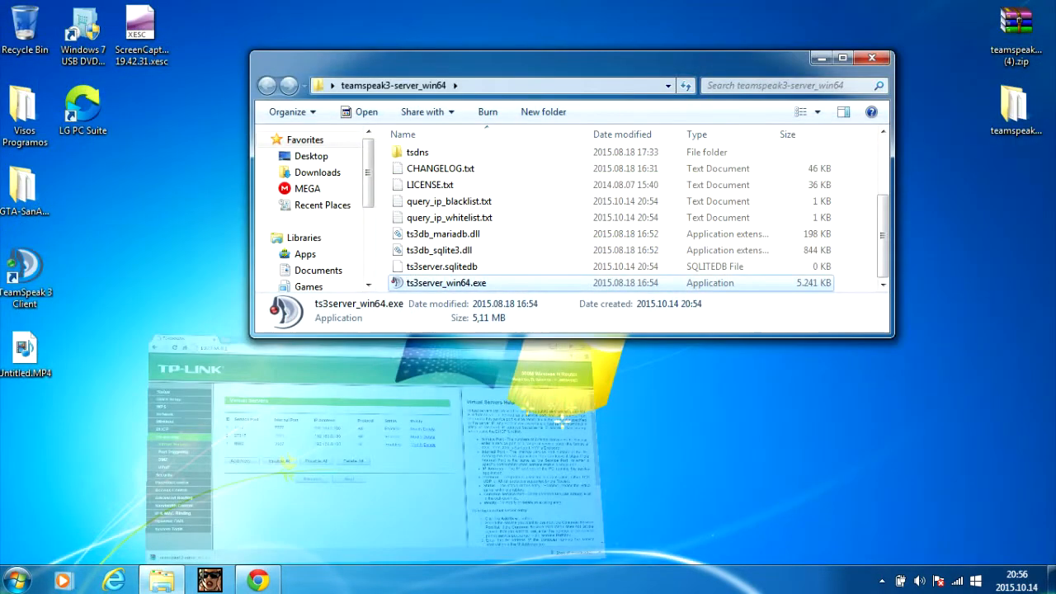